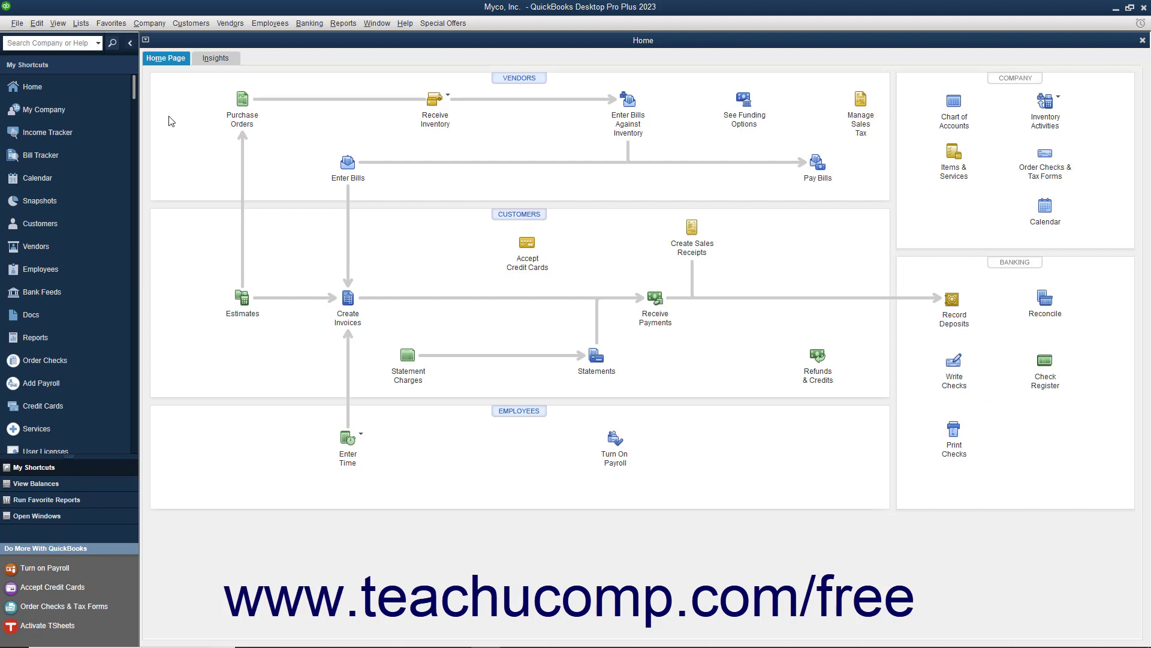
Launch Schedule Setup from Reports > Scheduled Reports and get past its intro to the email-method prompt.
left_click(345, 27)
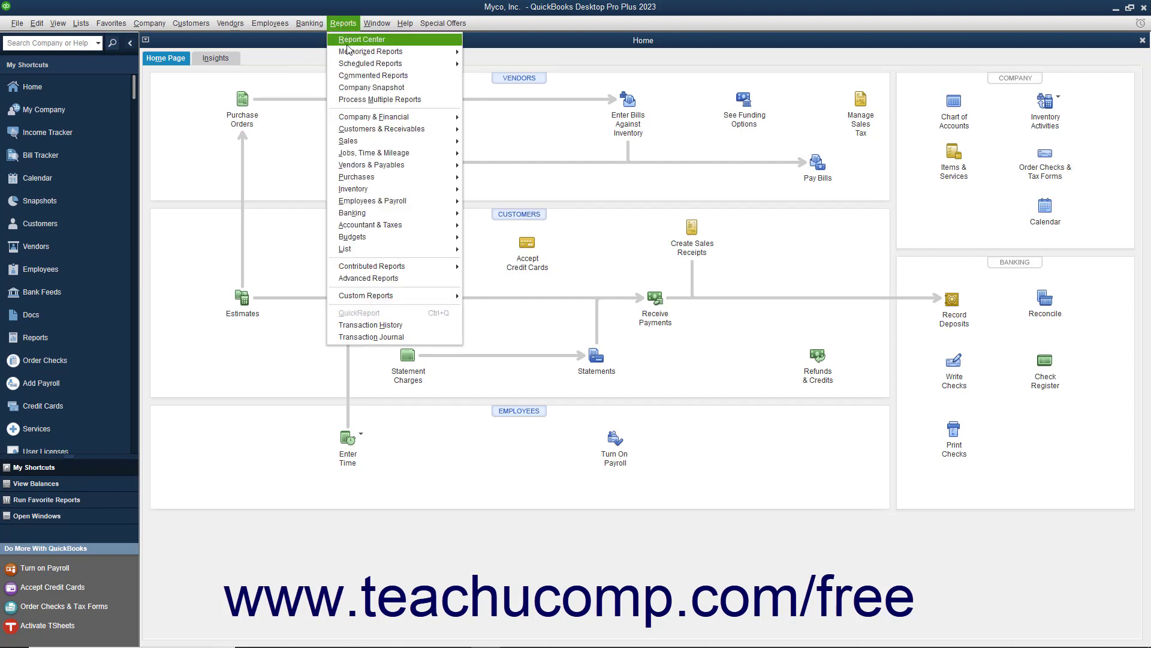
mouse_move(353, 64)
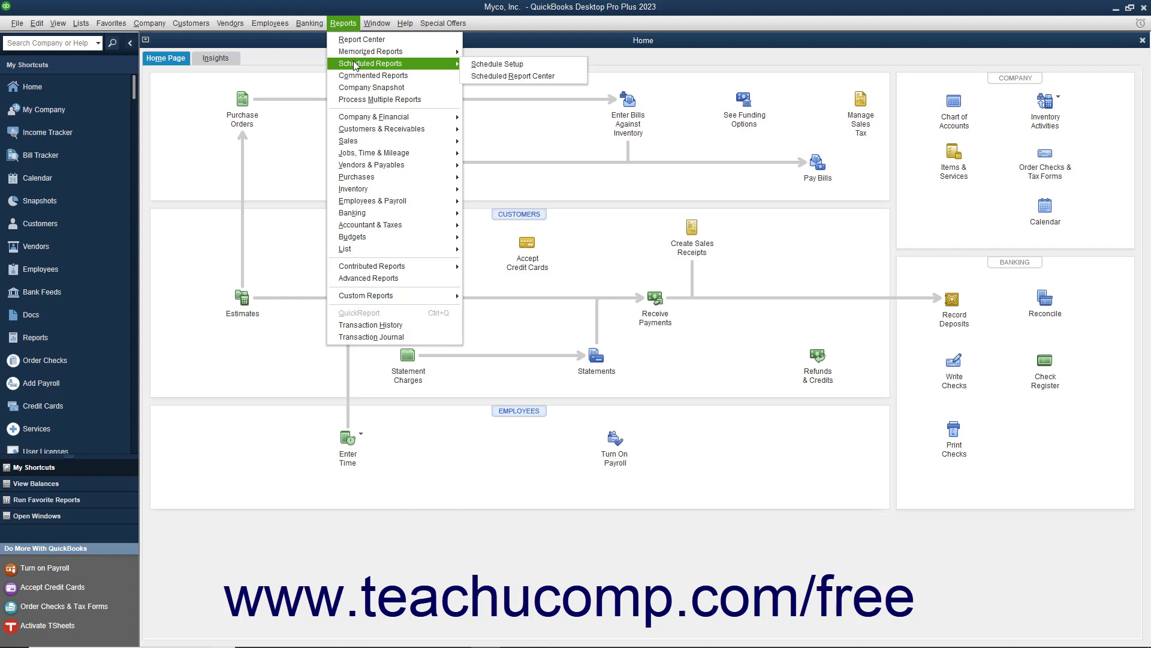
left_click(485, 64)
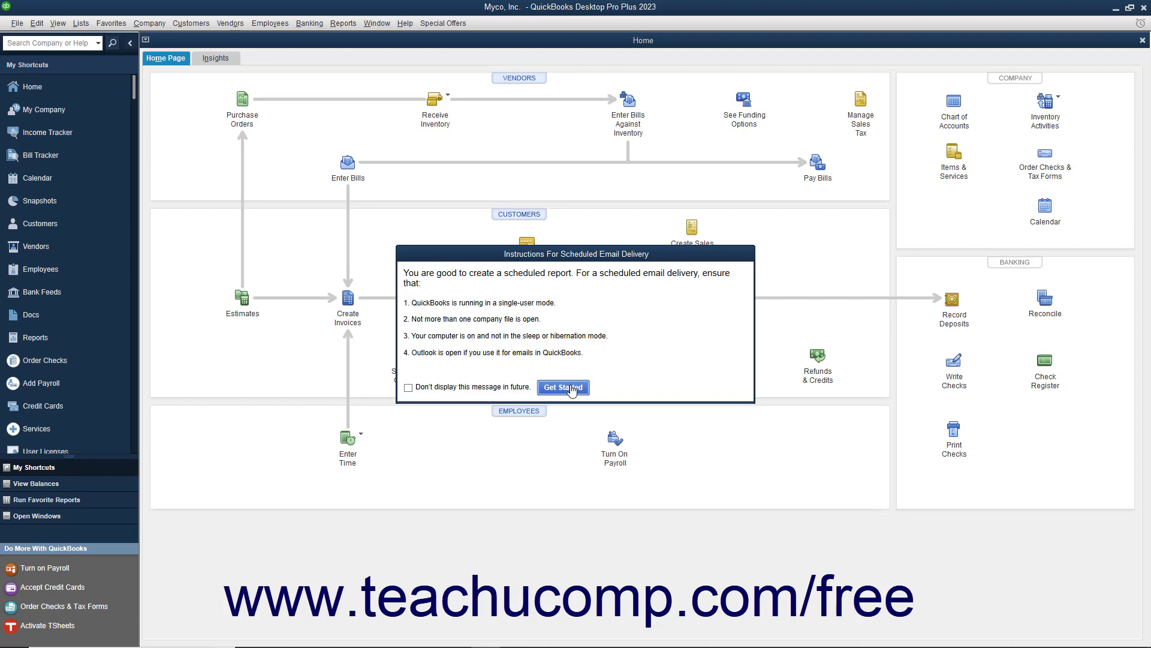
left_click(571, 388)
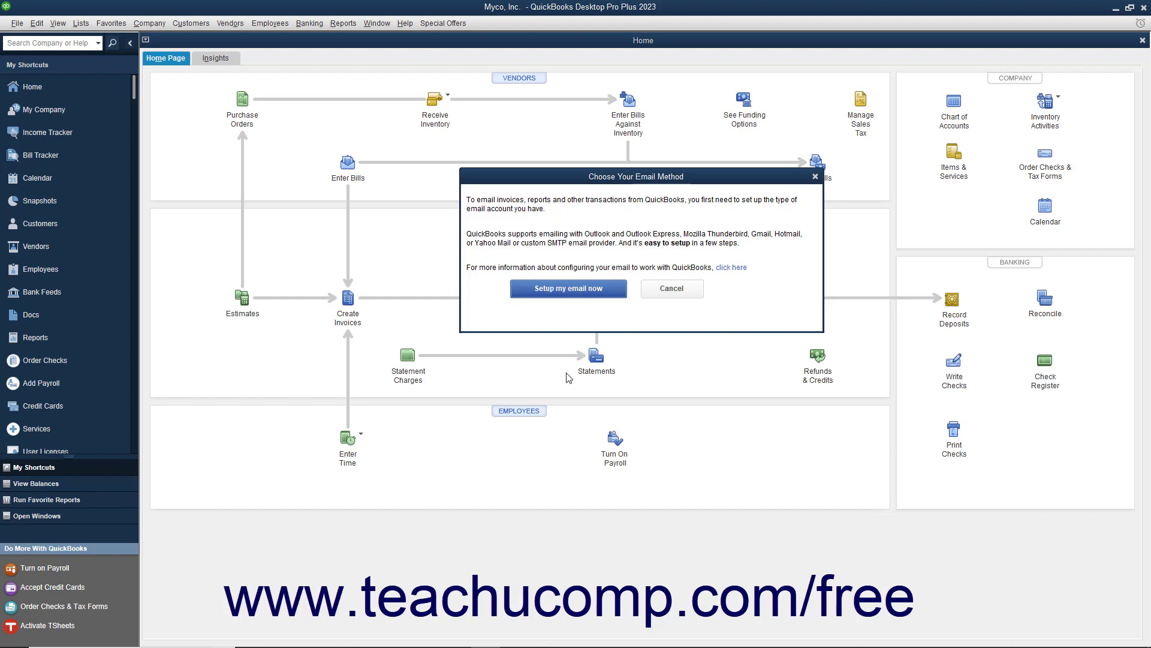
Switch the Send Forms email preference from Web Mail to Outlook and save it.
left_click(568, 289)
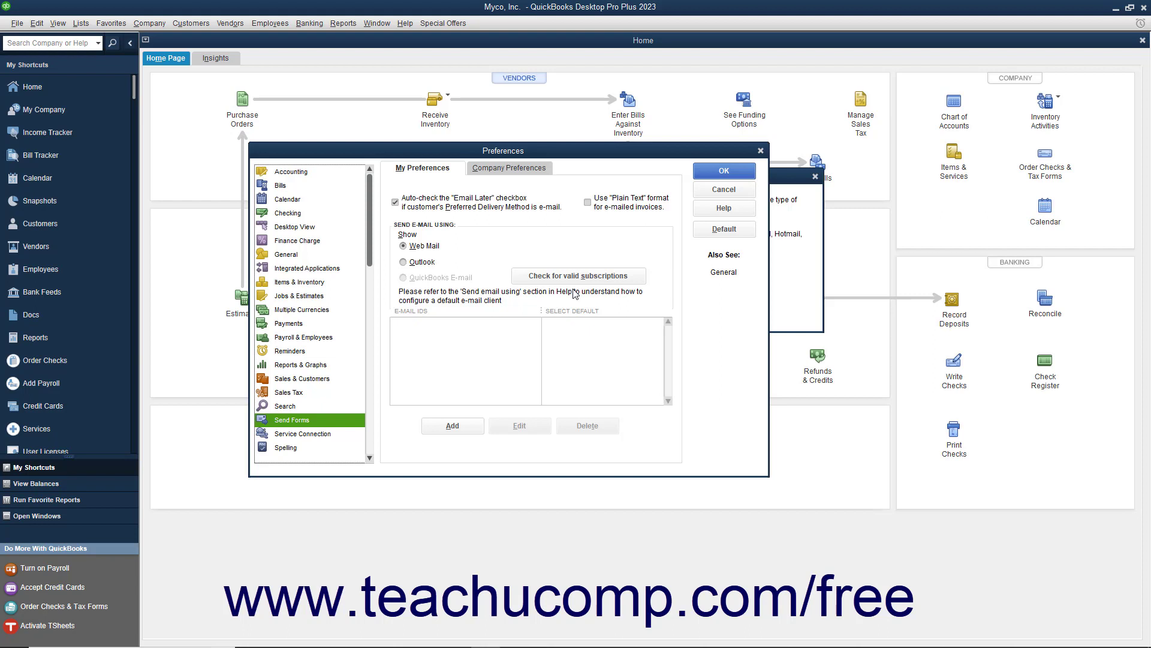
left_click(415, 262)
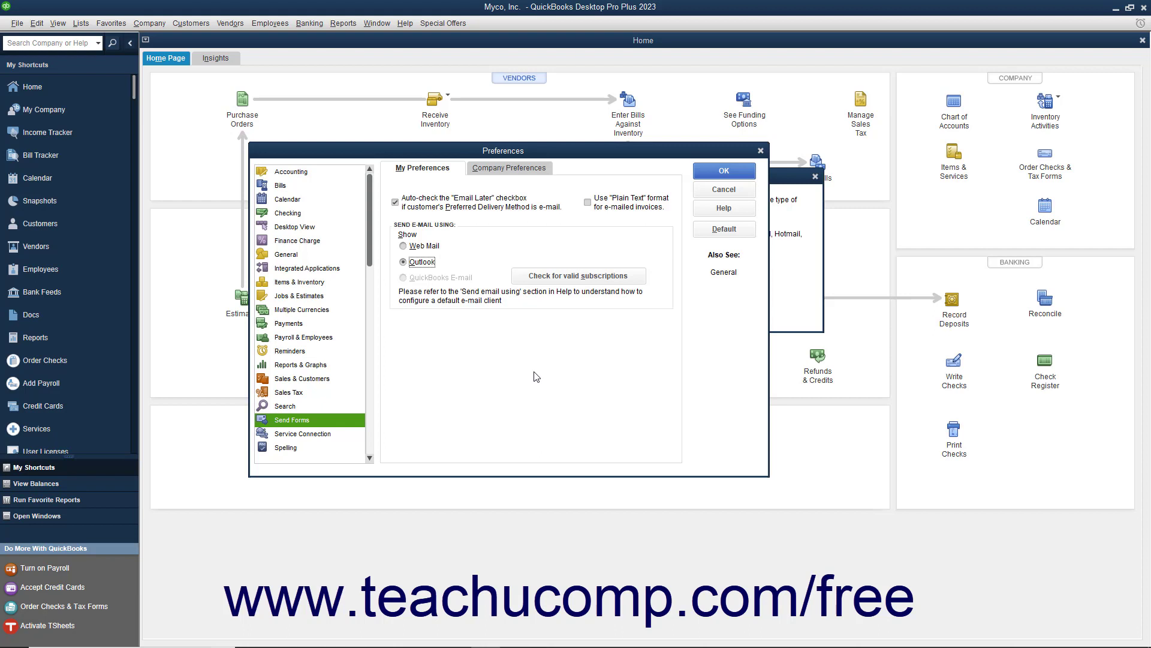
left_click(706, 175)
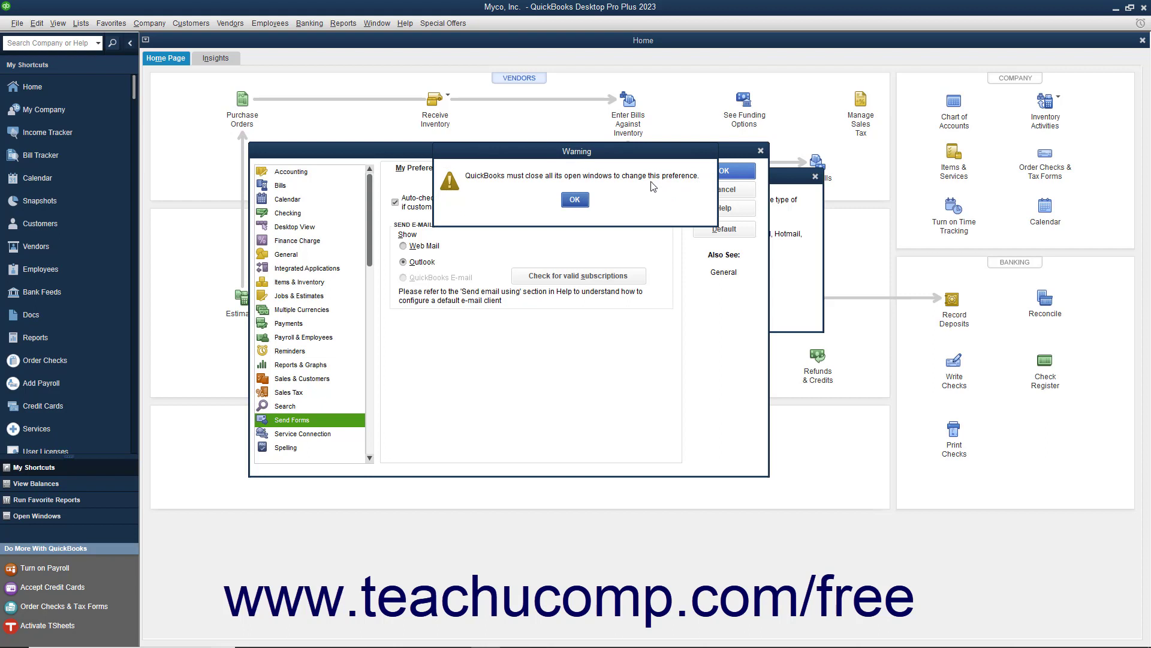
Accept the close-all-windows warning and reopen Schedule Setup at the memorized report list.
left_click(574, 200)
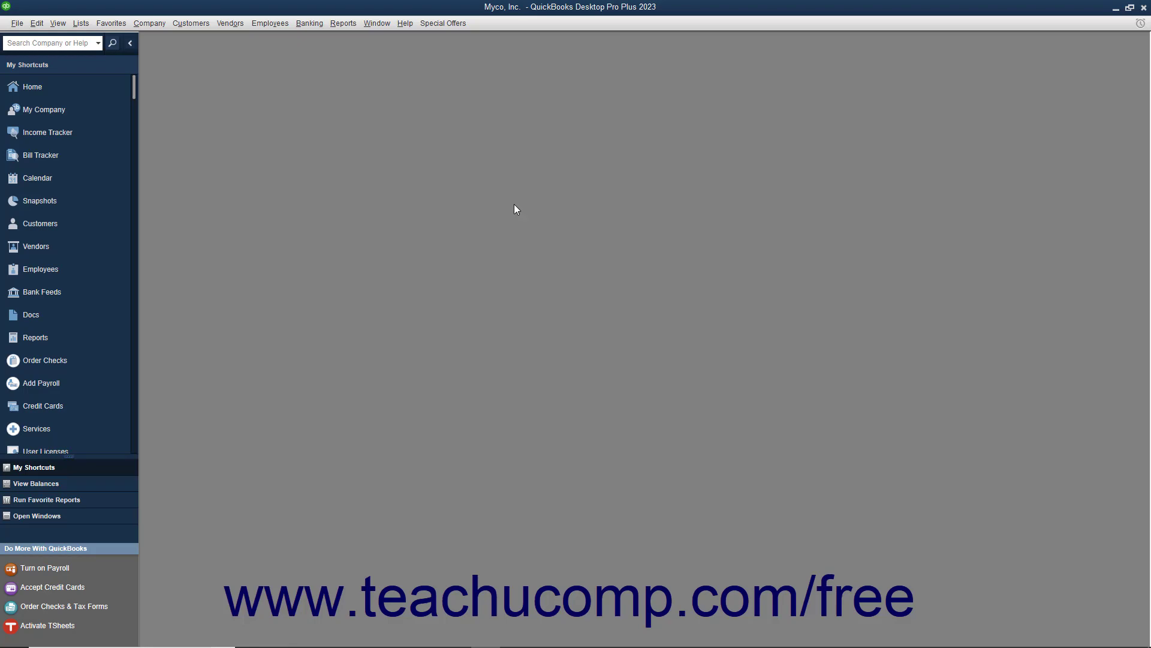
left_click(343, 24)
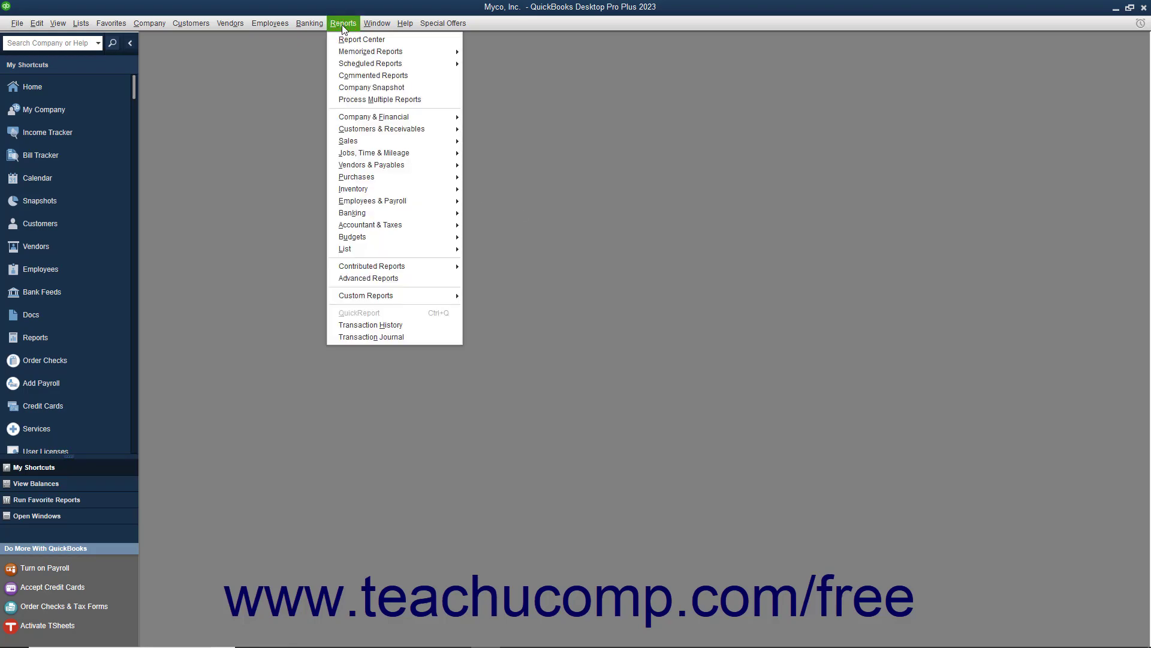
mouse_move(363, 68)
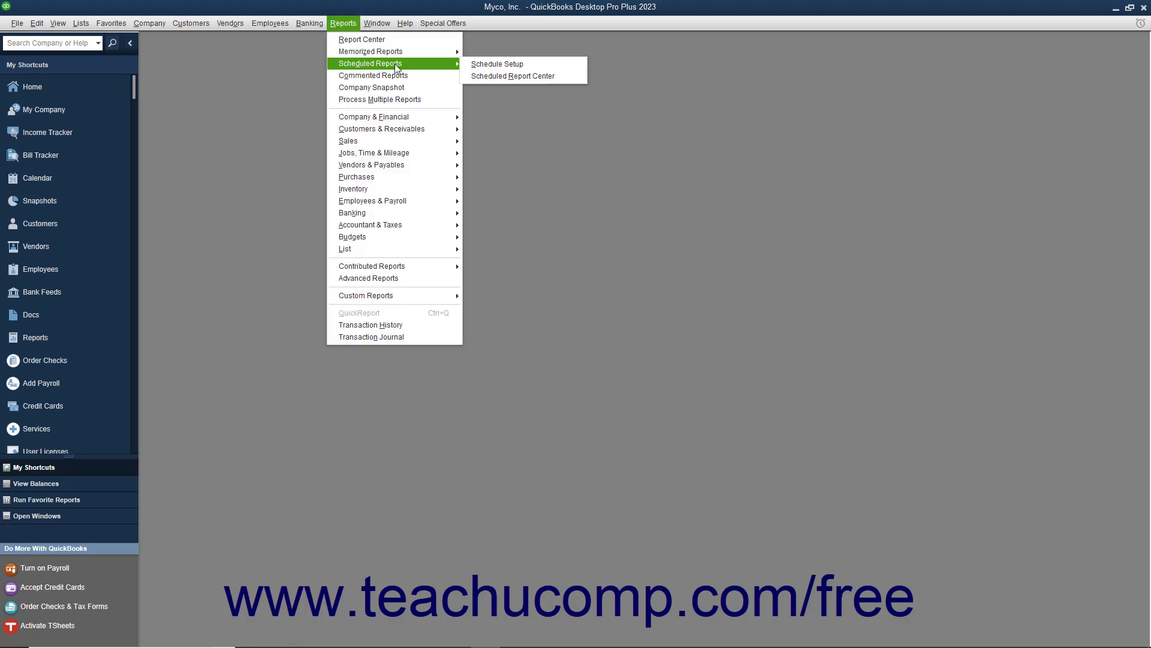
left_click(477, 65)
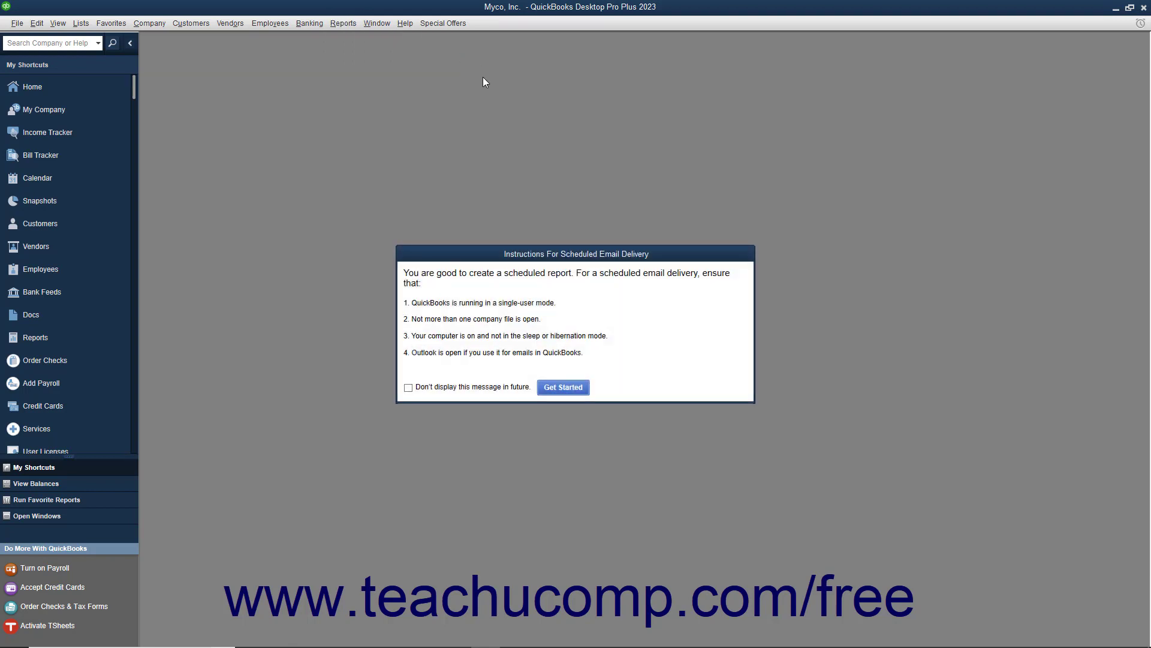
left_click(559, 391)
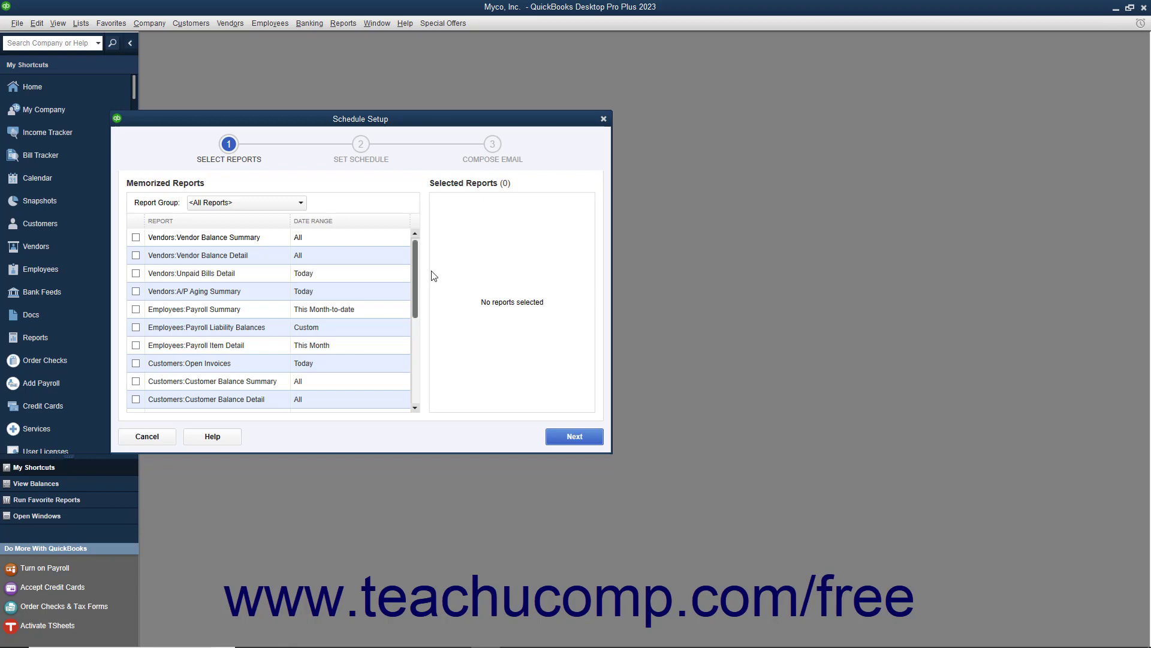
Pick Profit & Loss and Balance Sheet from the Accountant report group and continue.
left_click(290, 207)
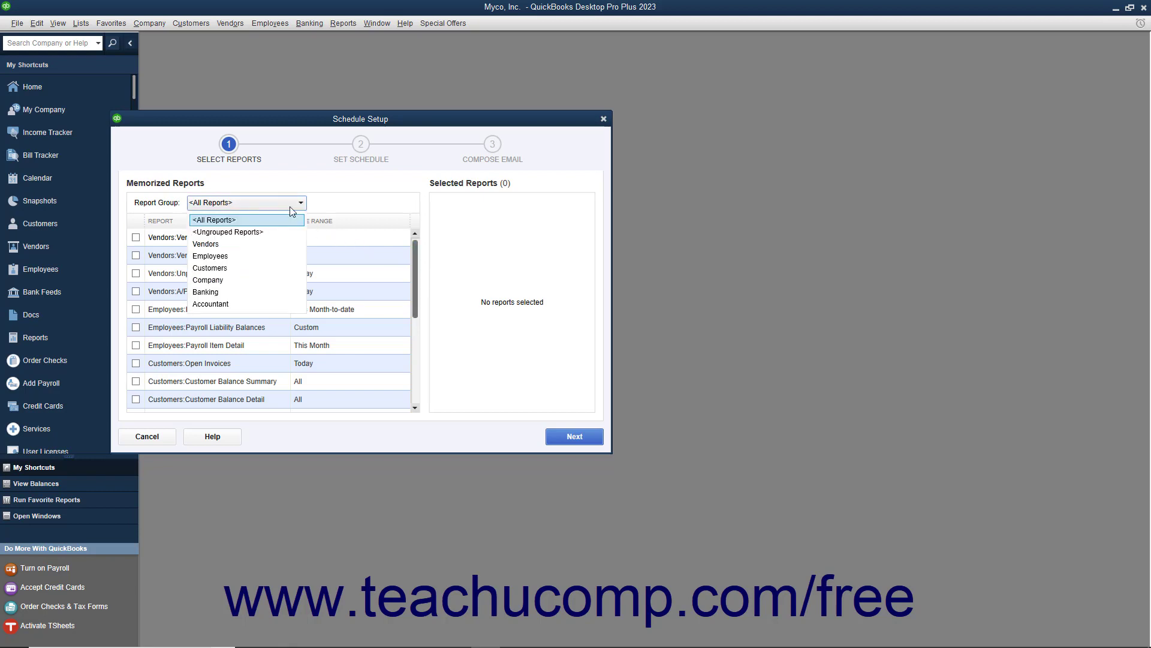
left_click(229, 303)
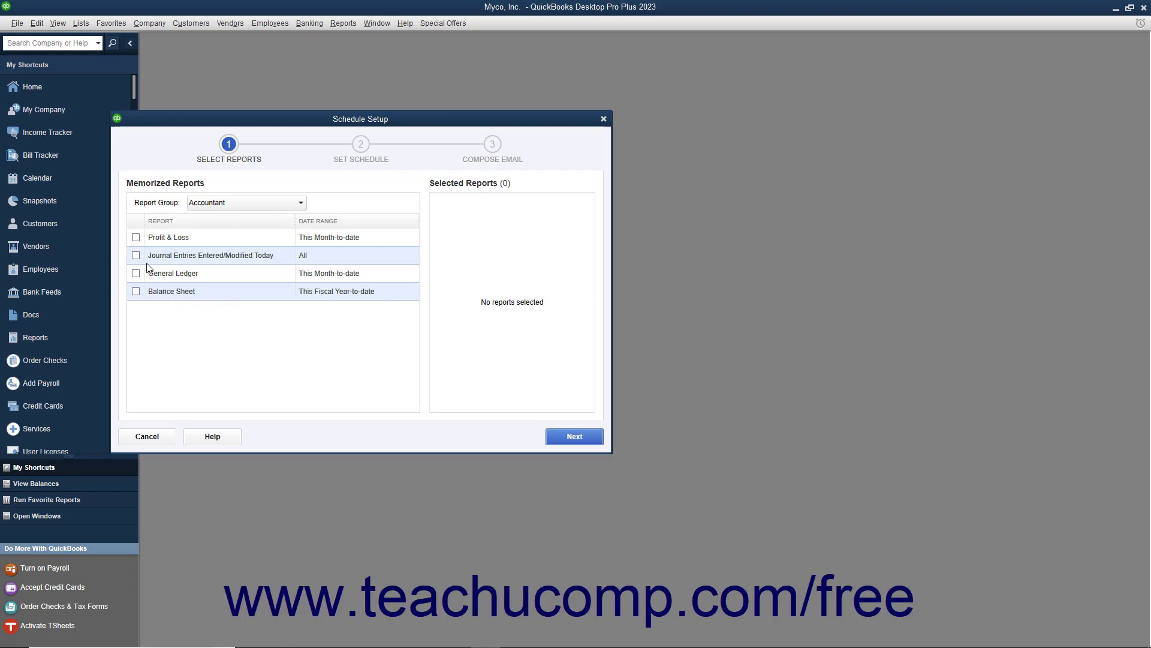
left_click(136, 238)
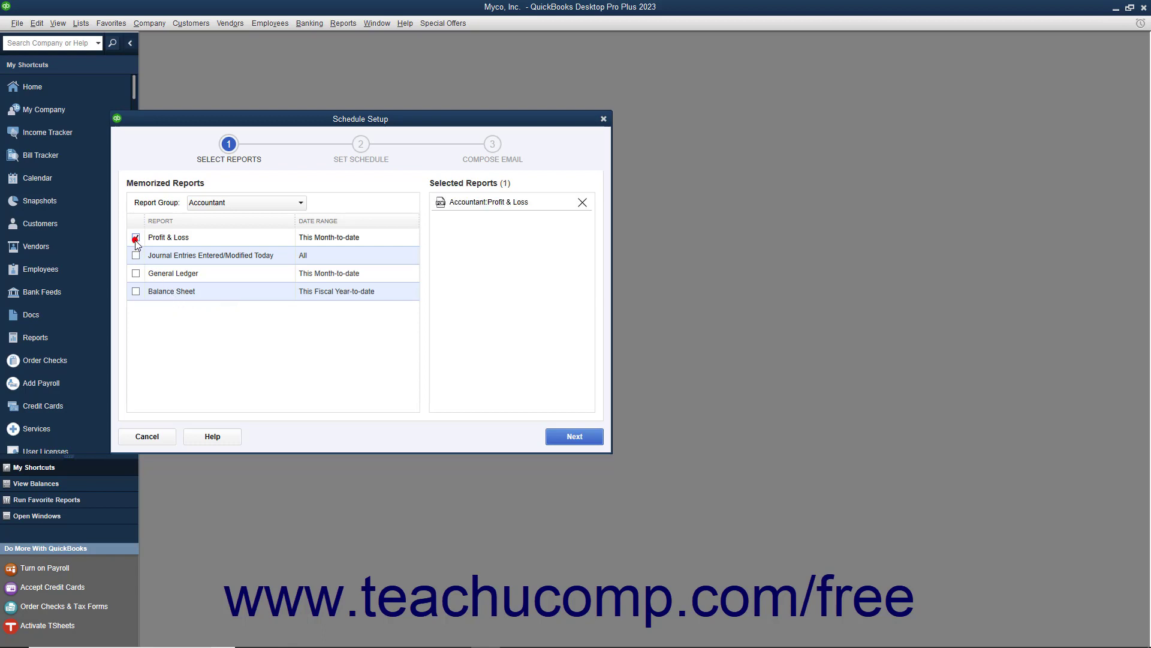
left_click(136, 292)
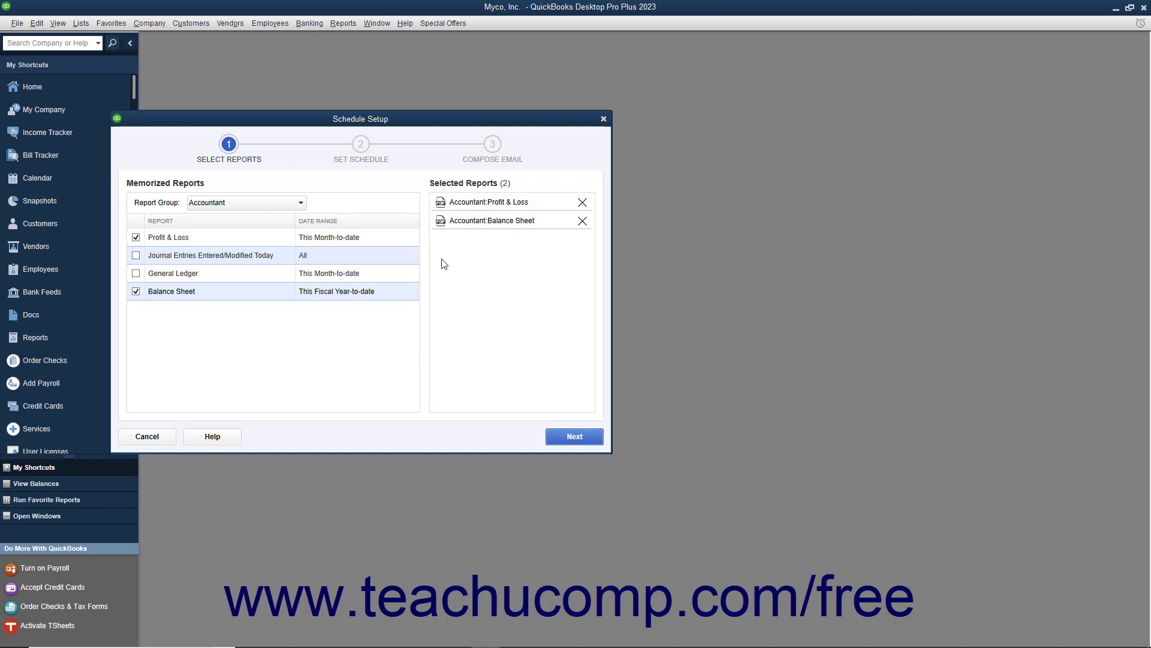
left_click(570, 440)
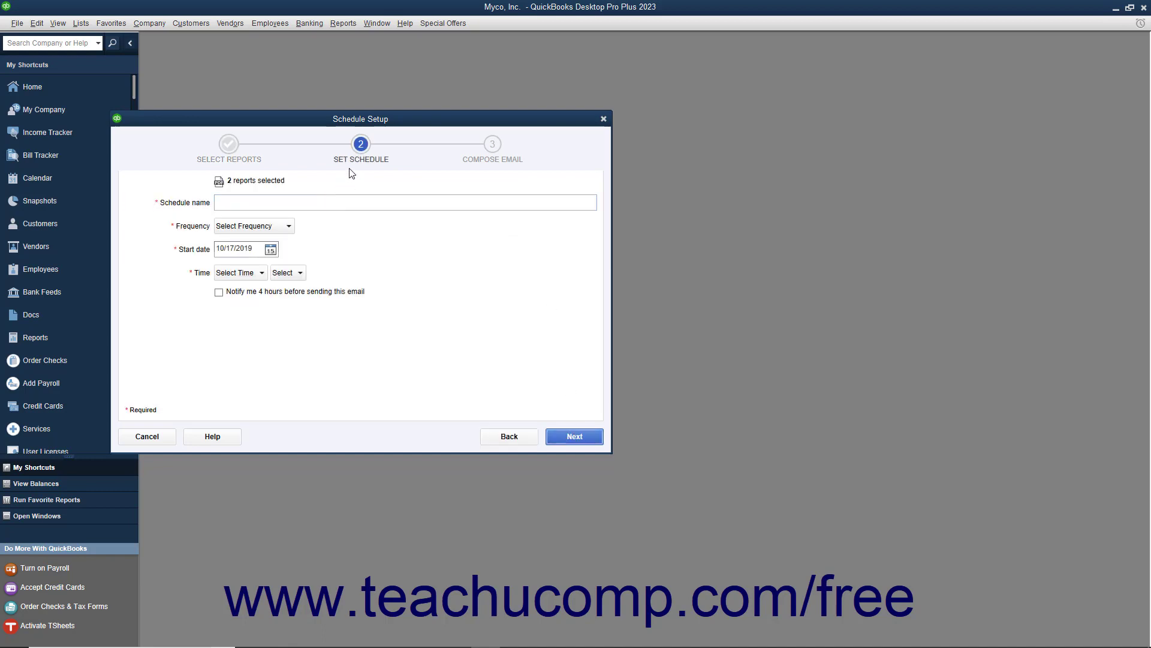
Name the schedule 'My Accounting Reports Schedule', set it to Weekly, starting 10/25/2019.
left_click(295, 202)
type("My Accounting Reports Schedule")
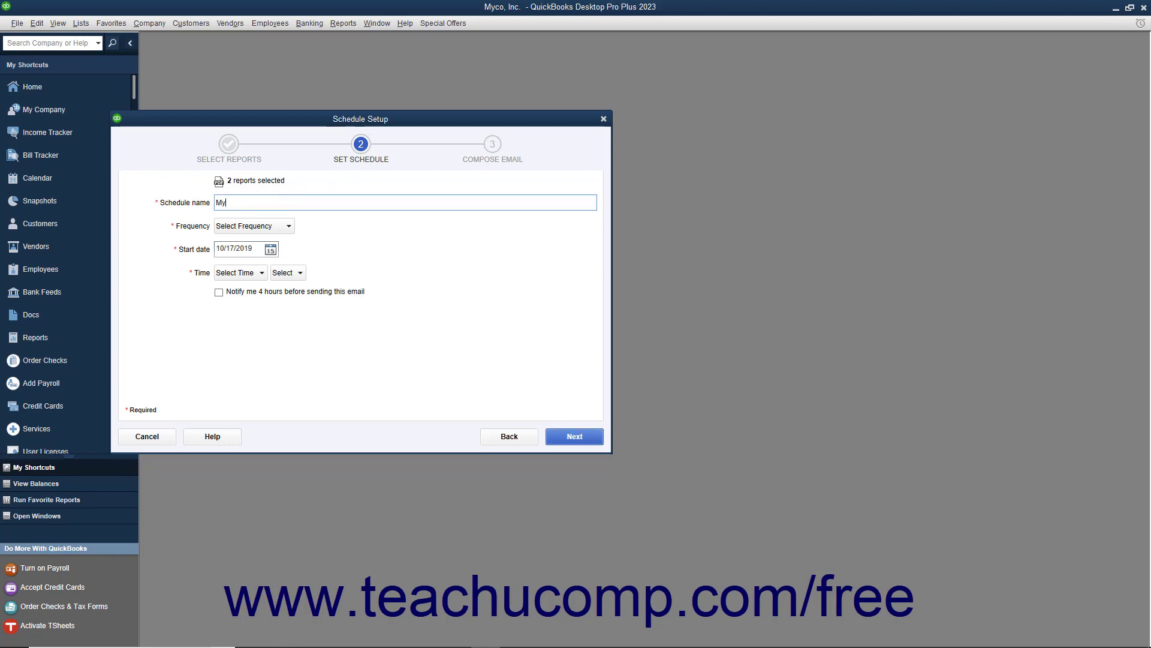
left_click(283, 228)
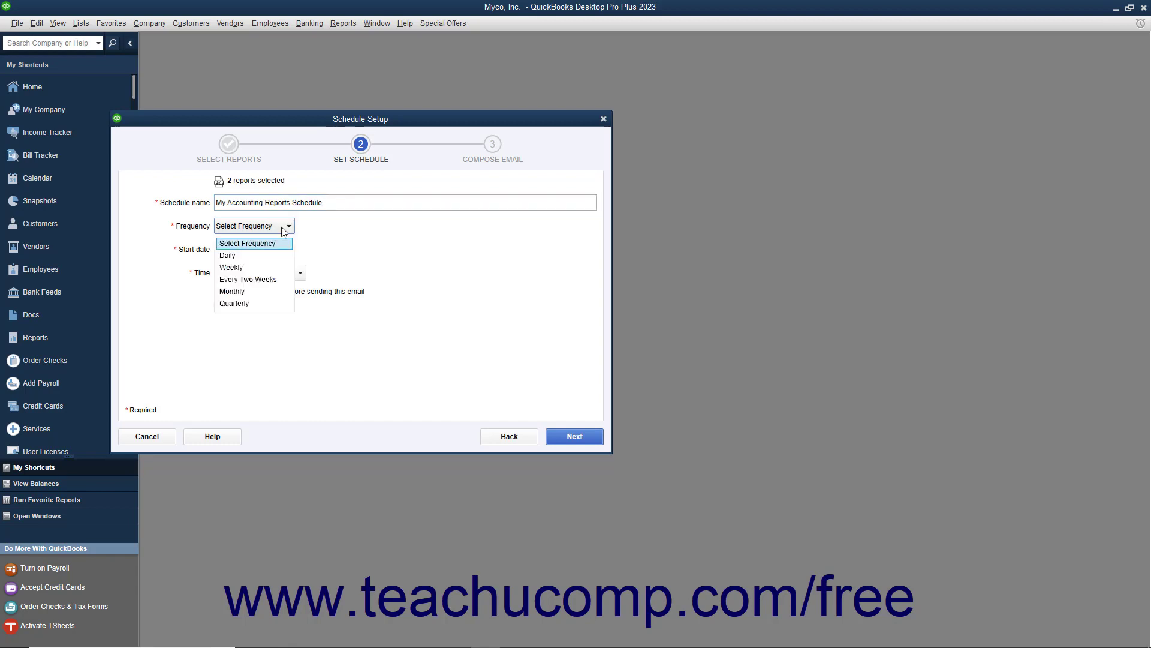
left_click(262, 267)
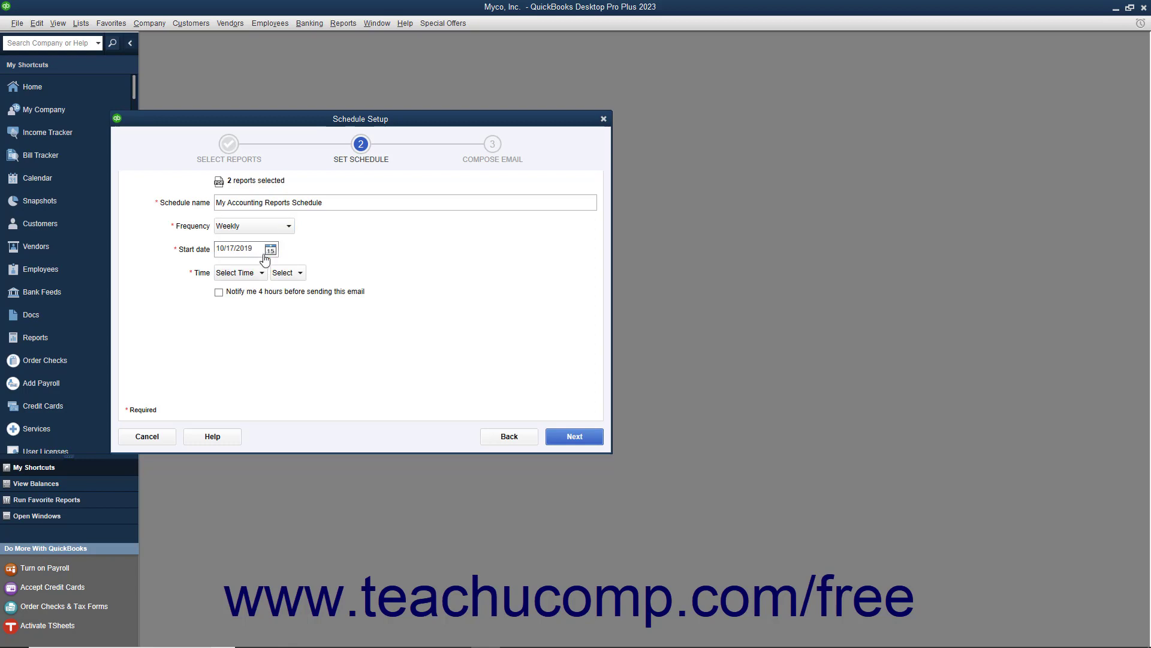
left_click(270, 250)
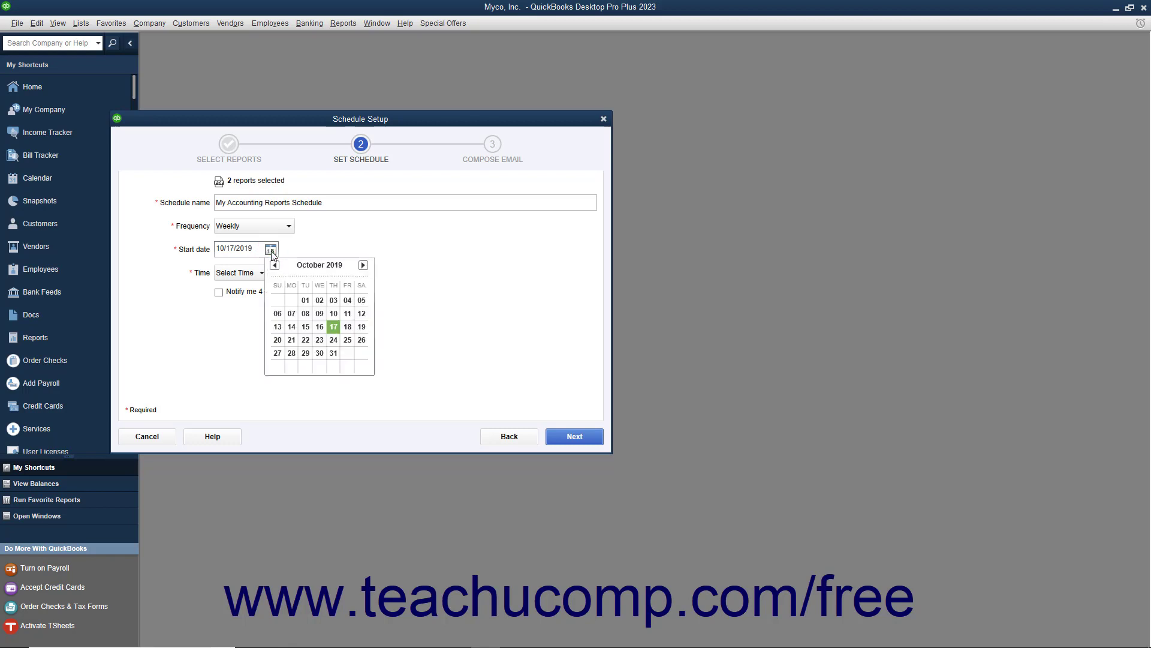
left_click(348, 340)
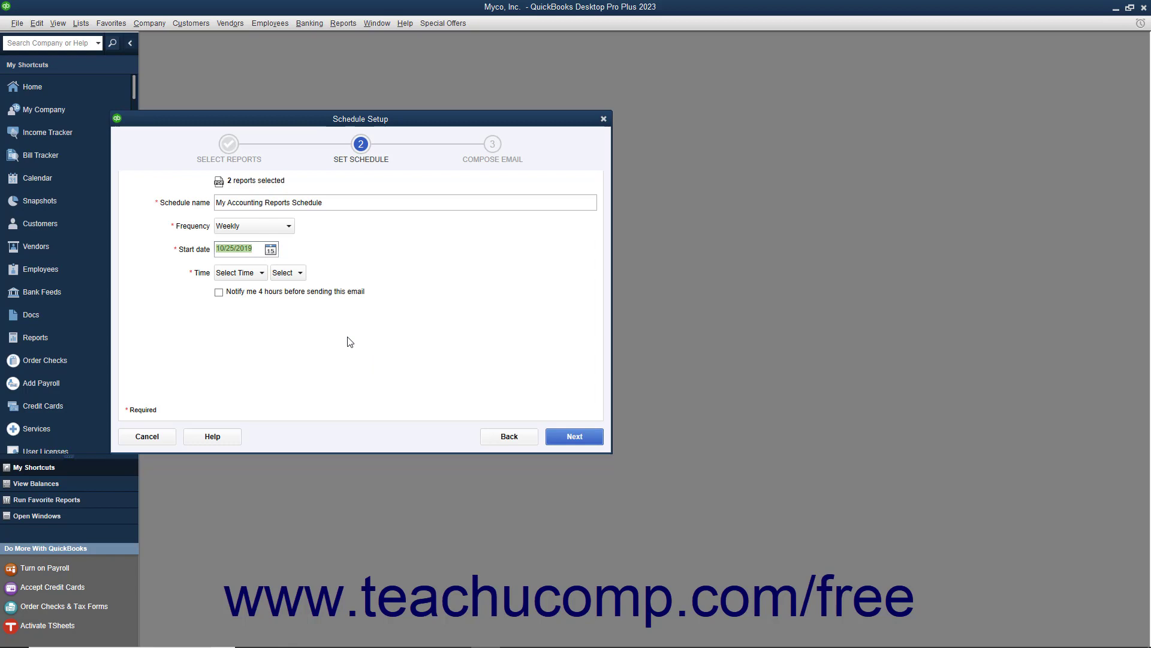
Set the send time to 4:00 PM with advance notification left off, and continue.
left_click(259, 274)
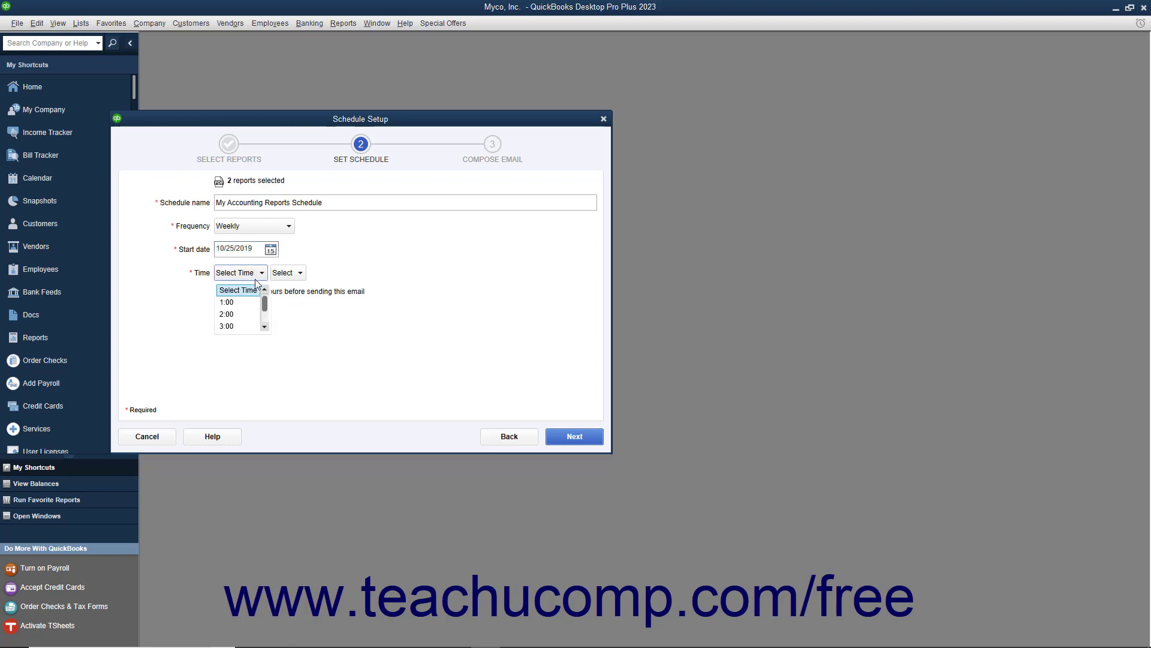
scroll(252, 305, "down", 1)
left_click(246, 306)
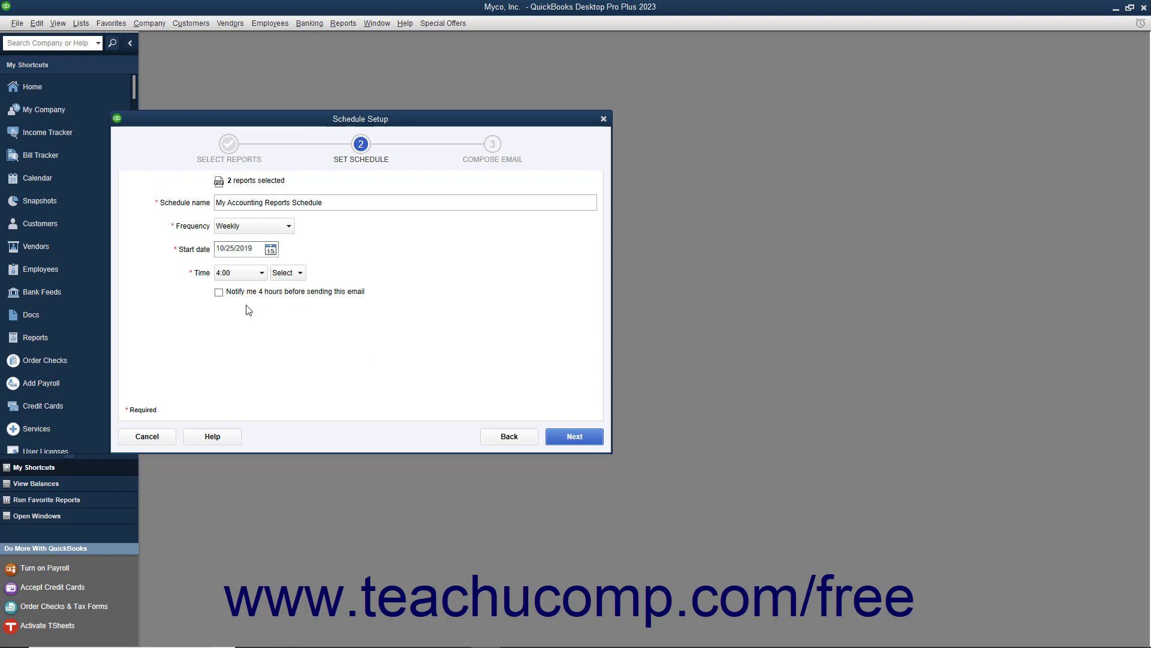
left_click(298, 273)
left_click(288, 315)
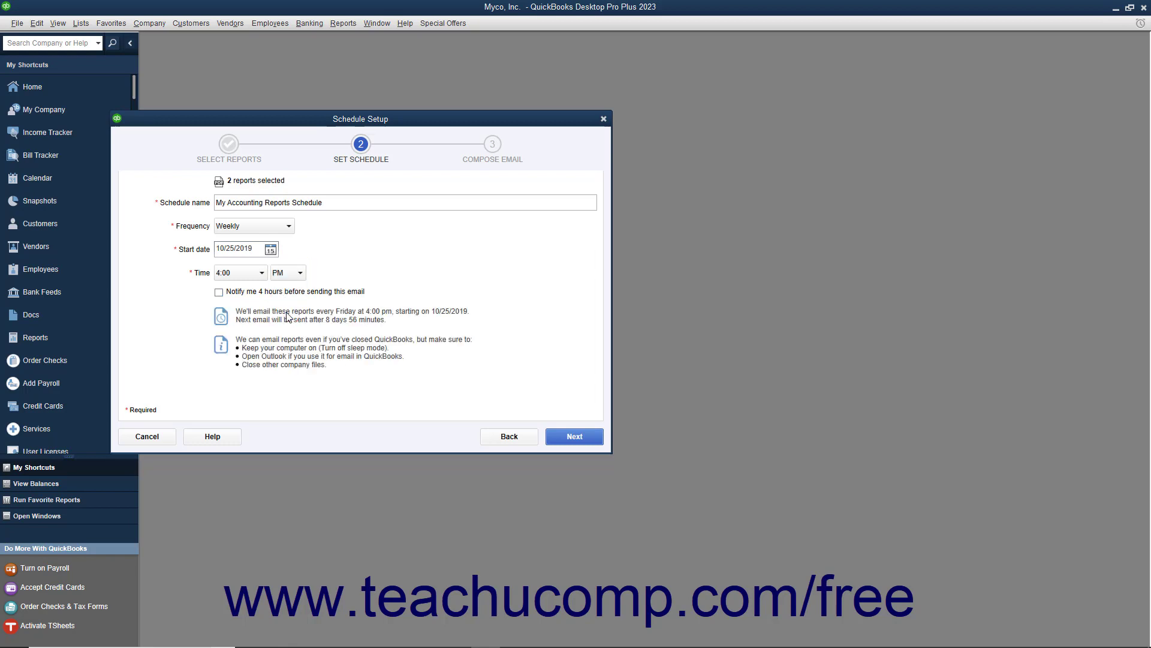
left_click(246, 295)
left_click(246, 296)
left_click(559, 442)
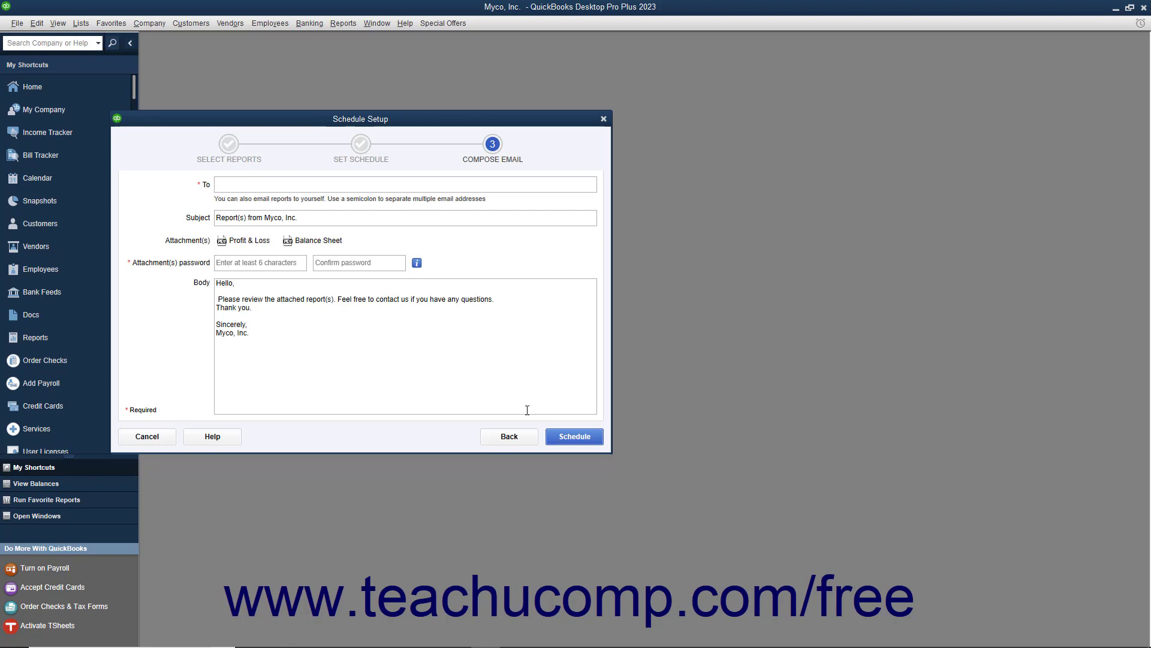
Enter the recipient's e-mail in To, set and confirm an attachment password, then schedule it.
left_click(278, 185)
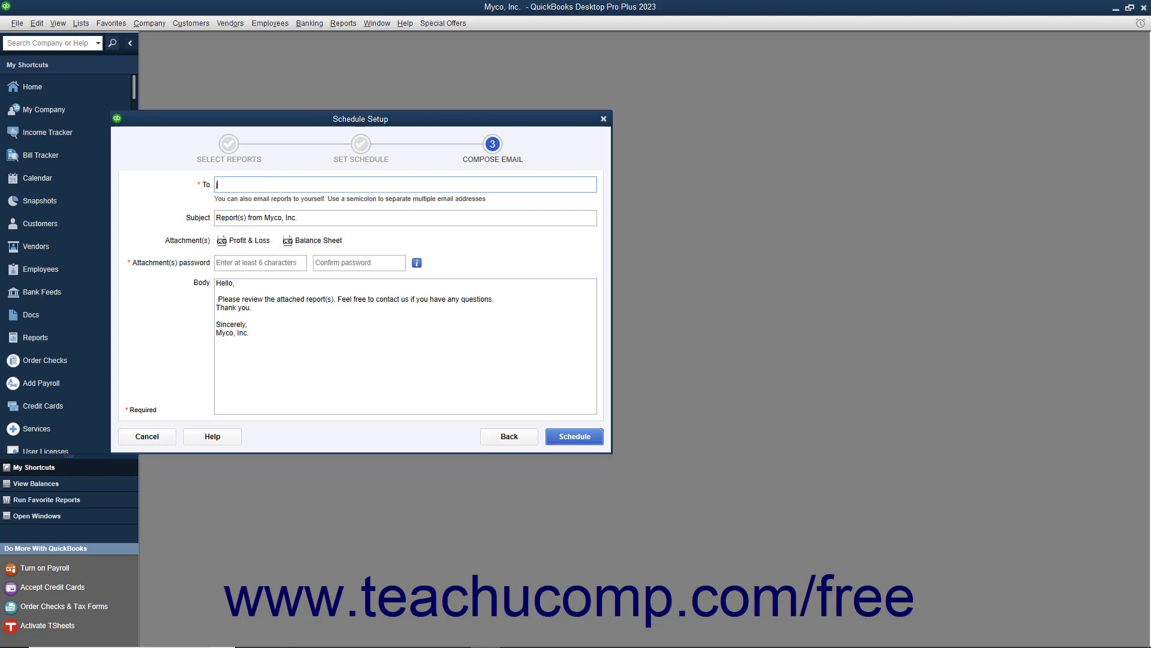
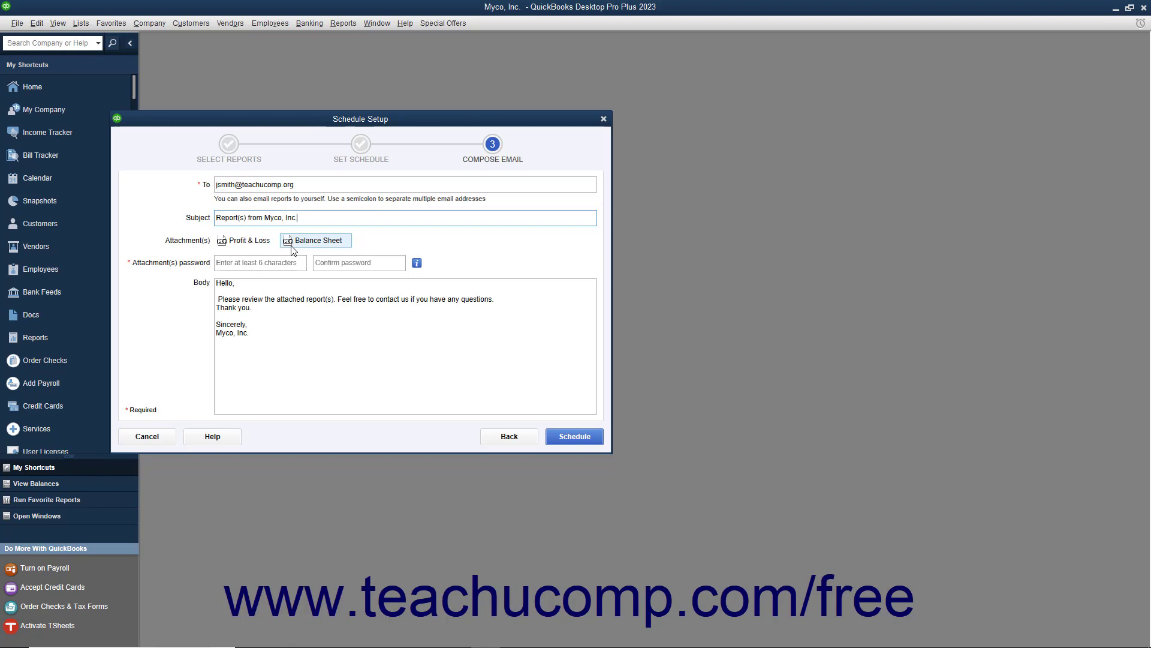
left_click(249, 263)
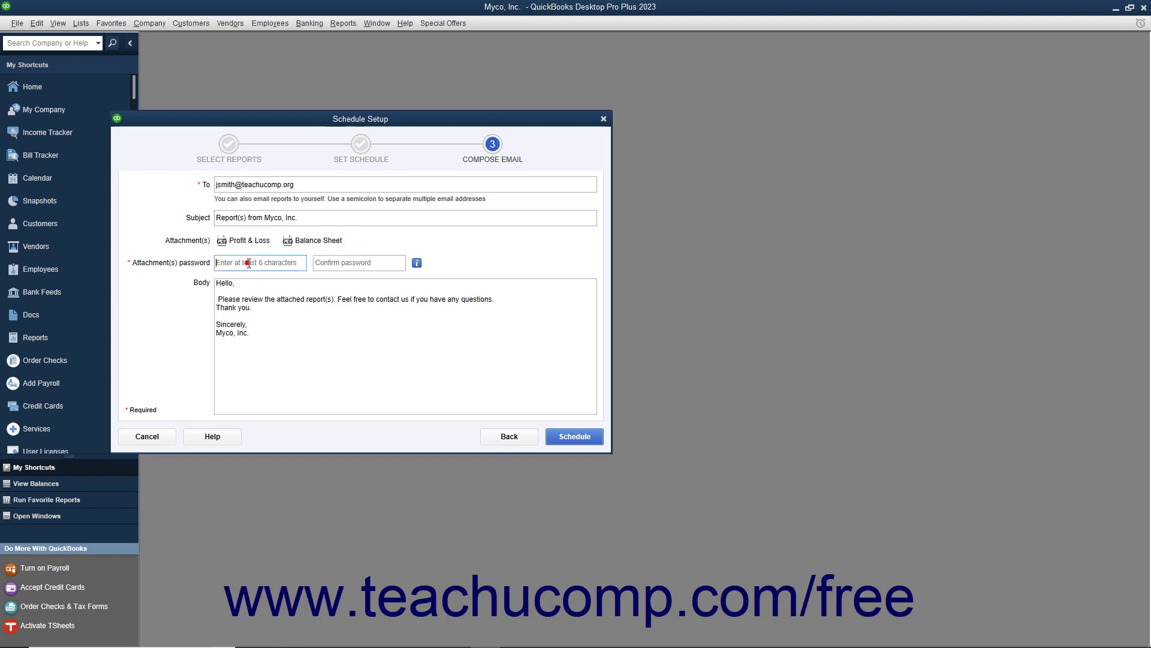
key("Tab")
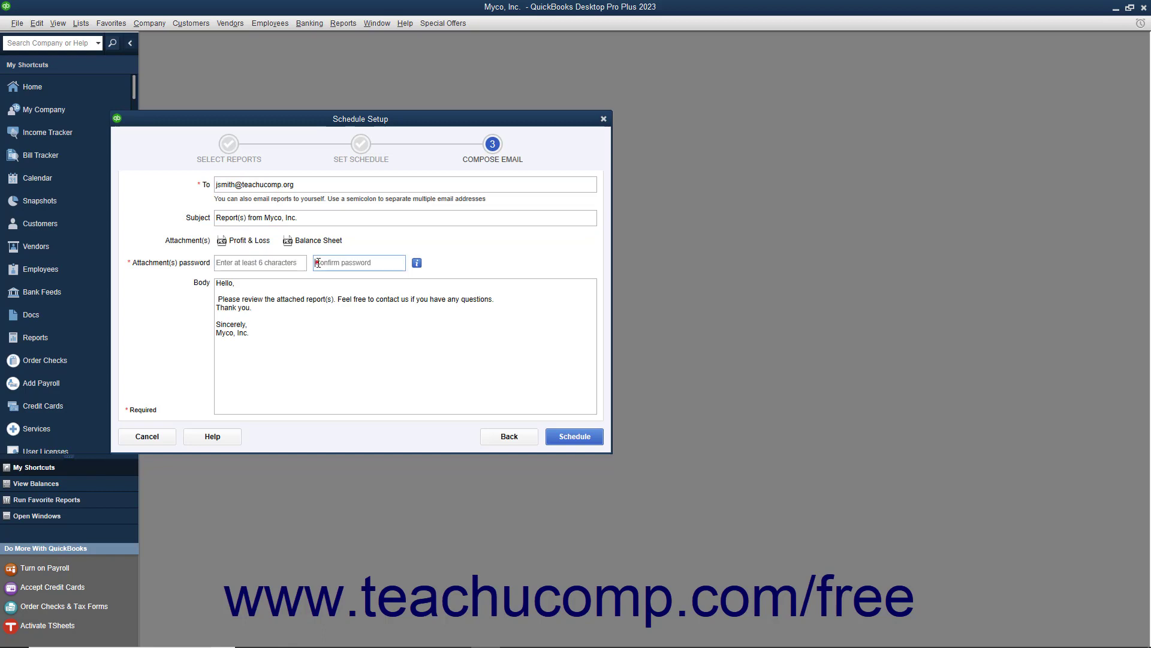
left_click(258, 264)
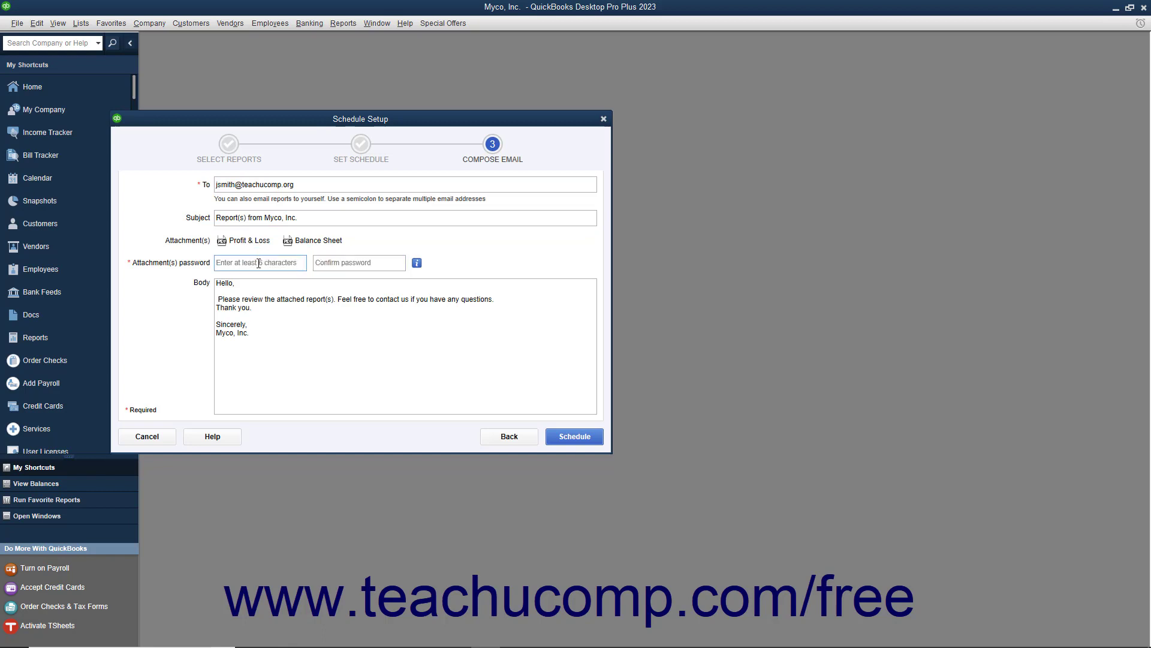
key("Tab")
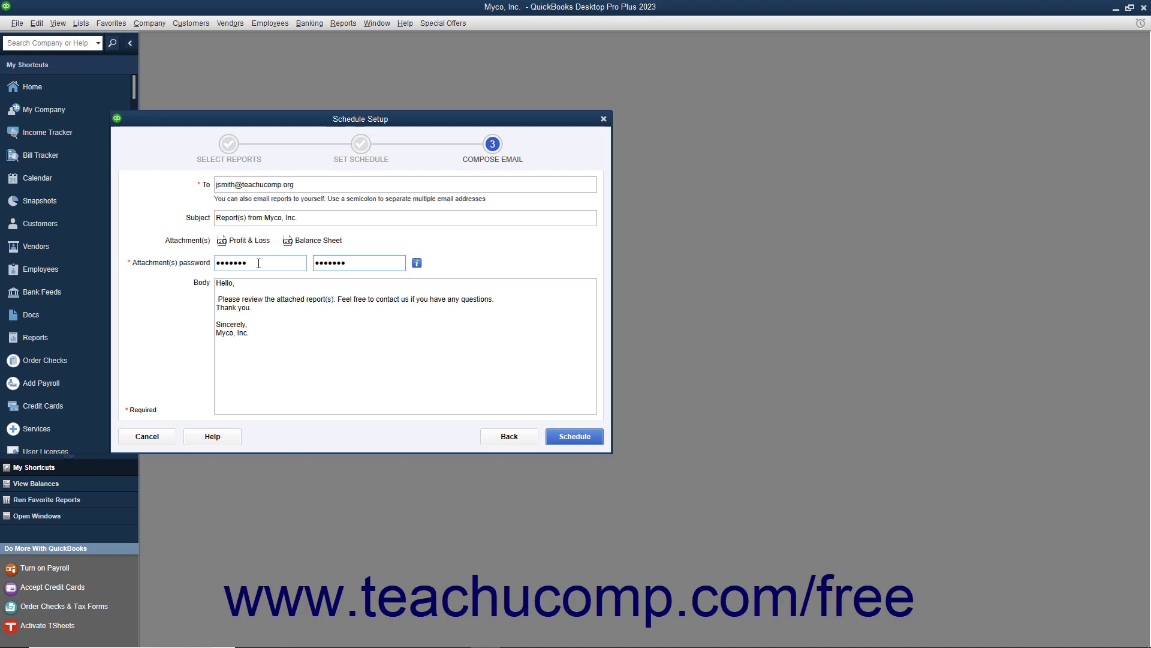
left_click(259, 315)
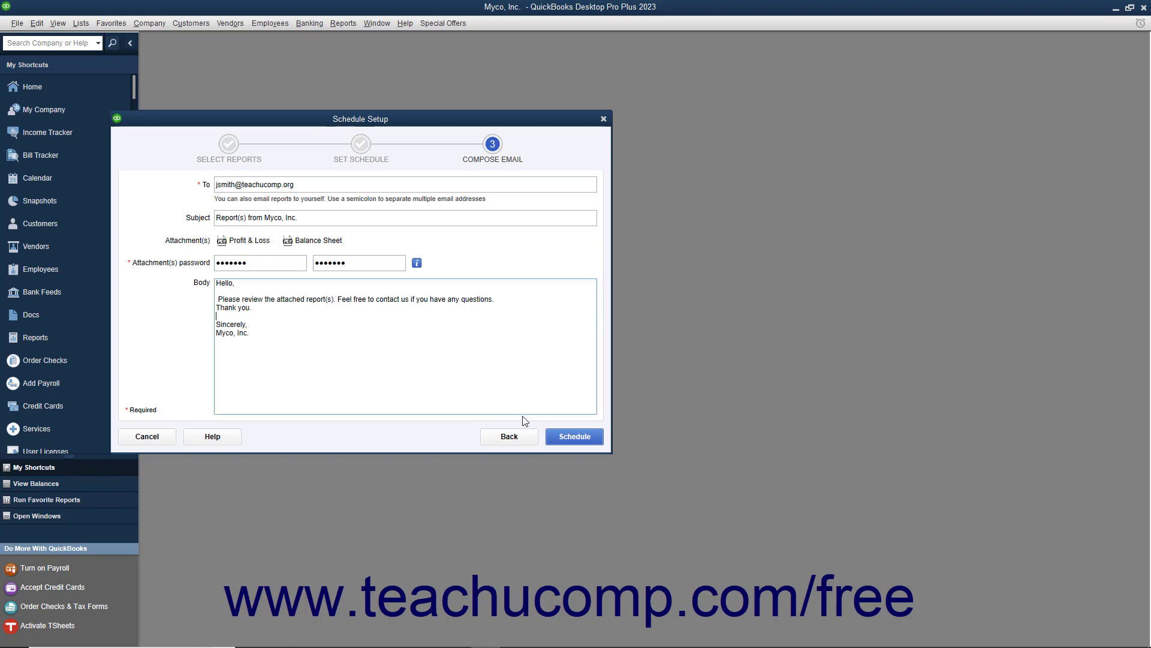
left_click(558, 437)
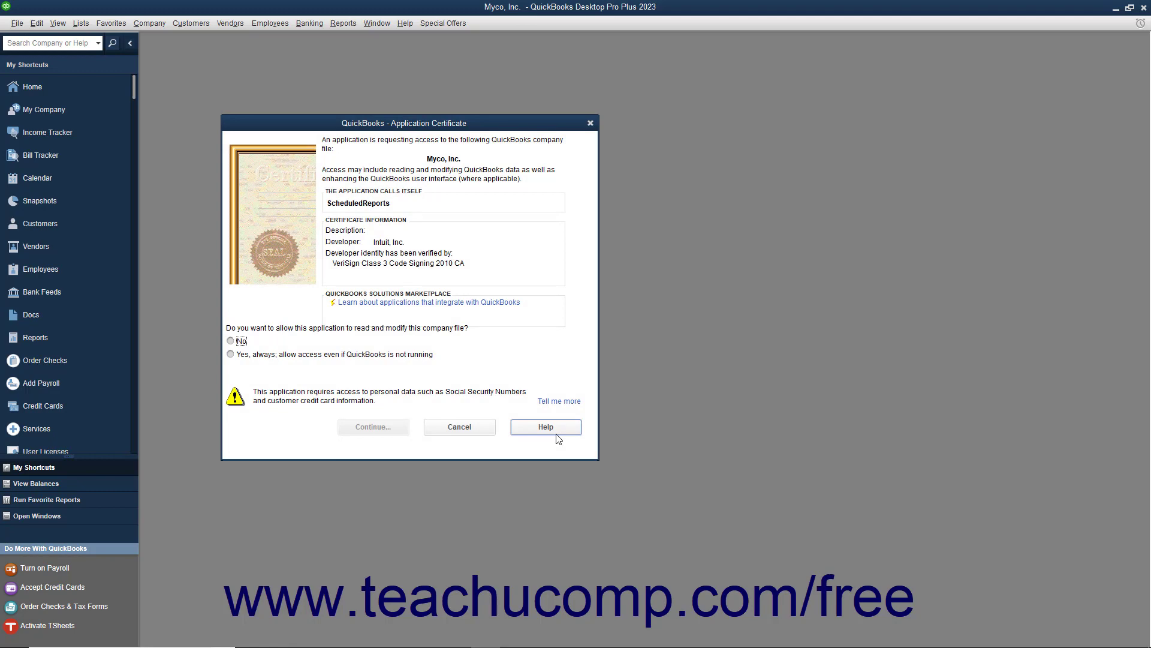
Give ScheduledReports always-on access to the company file, even when QuickBooks isn't running.
left_click(232, 355)
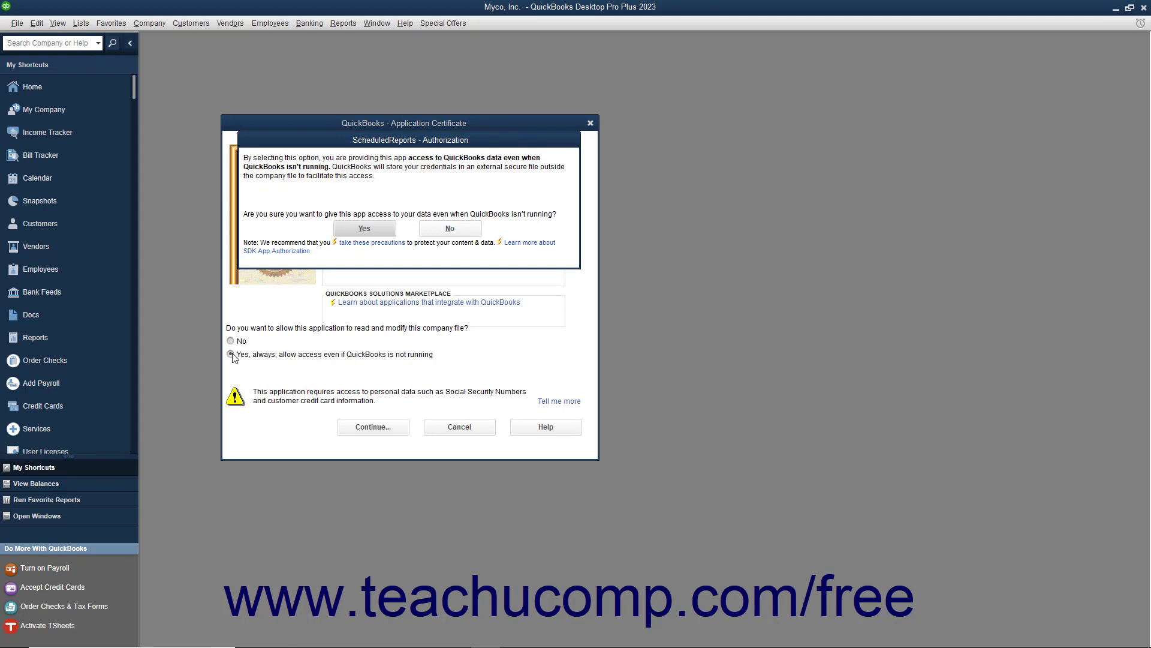
left_click(360, 230)
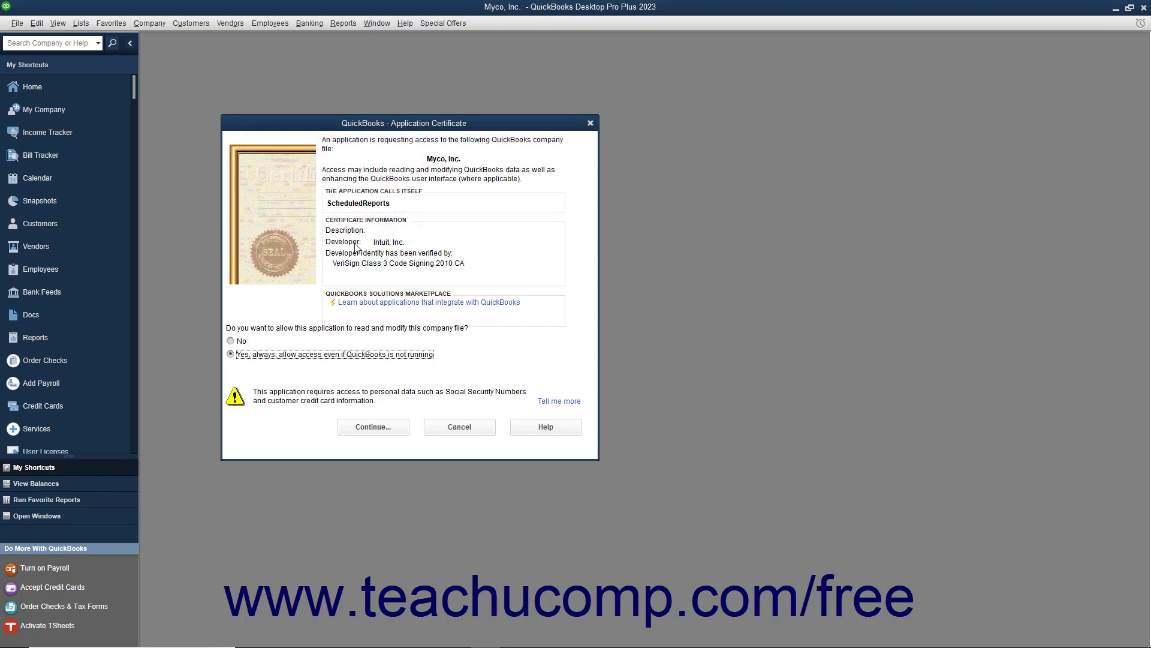
left_click(372, 427)
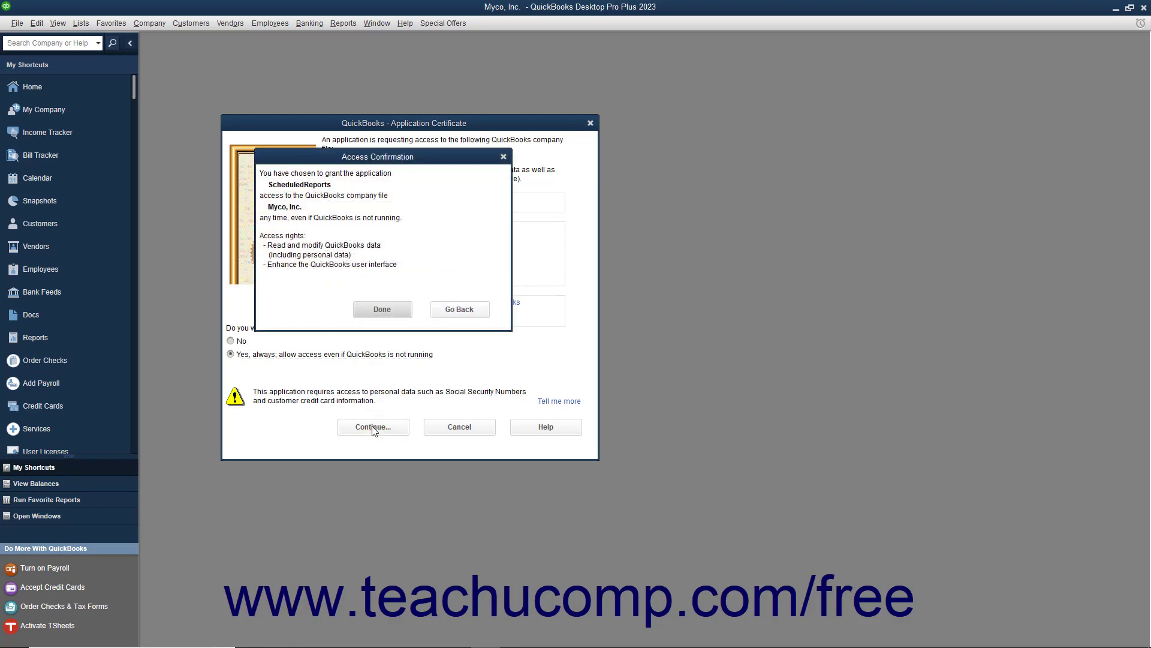
left_click(373, 311)
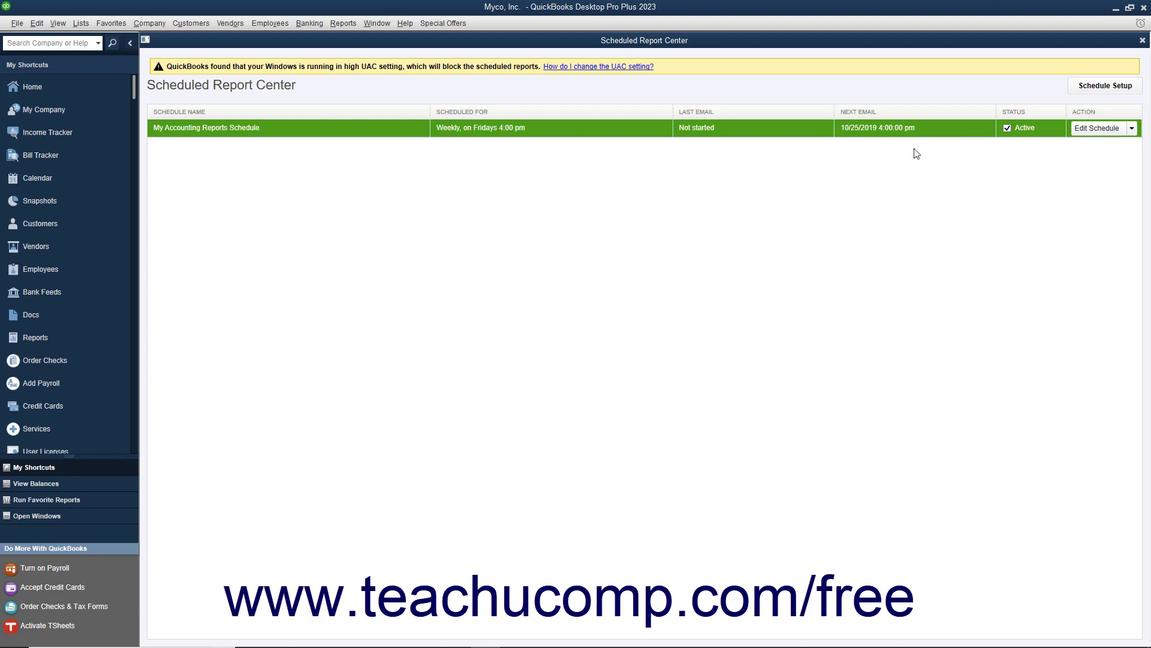
left_click(1142, 40)
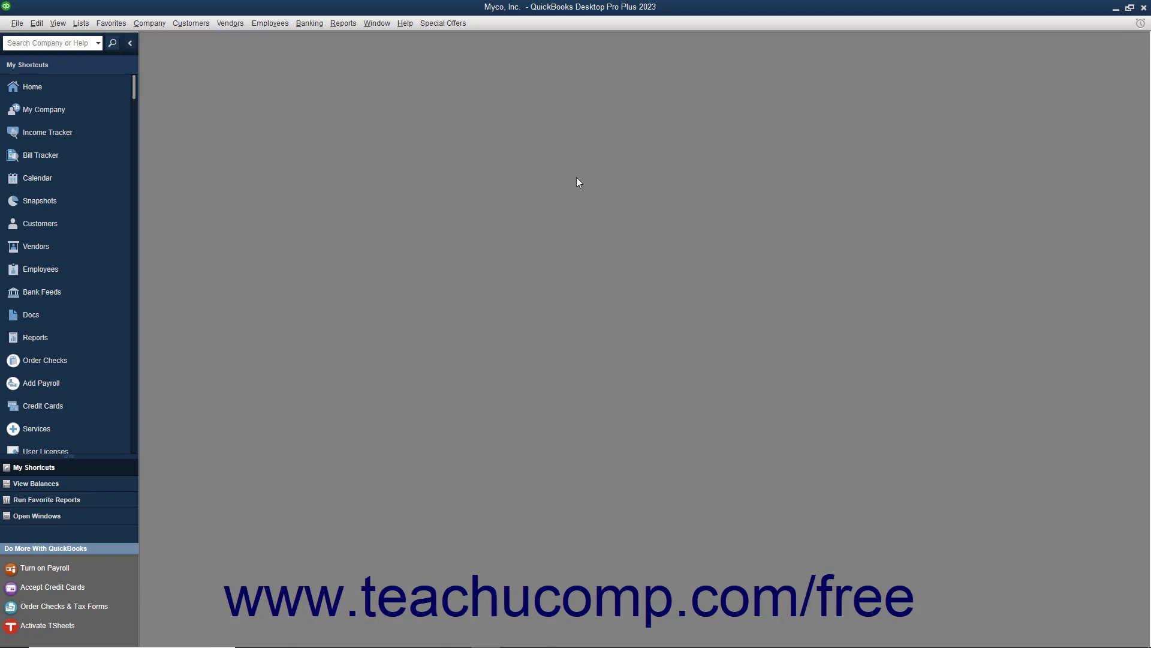
left_click(343, 24)
mouse_move(423, 65)
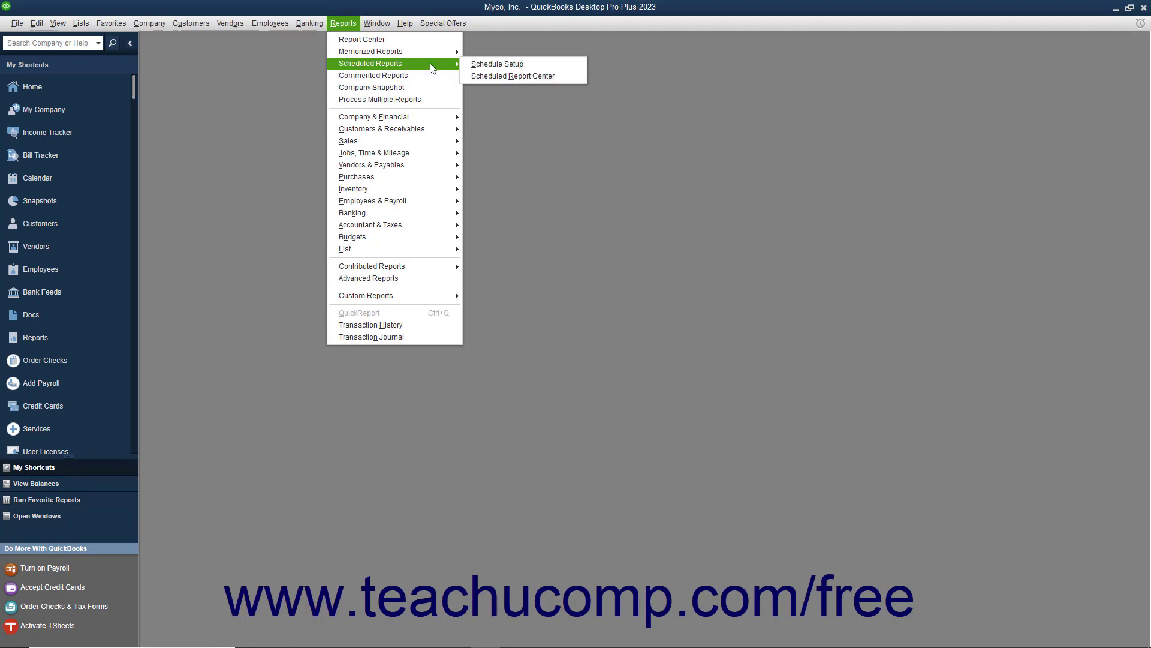
left_click(505, 77)
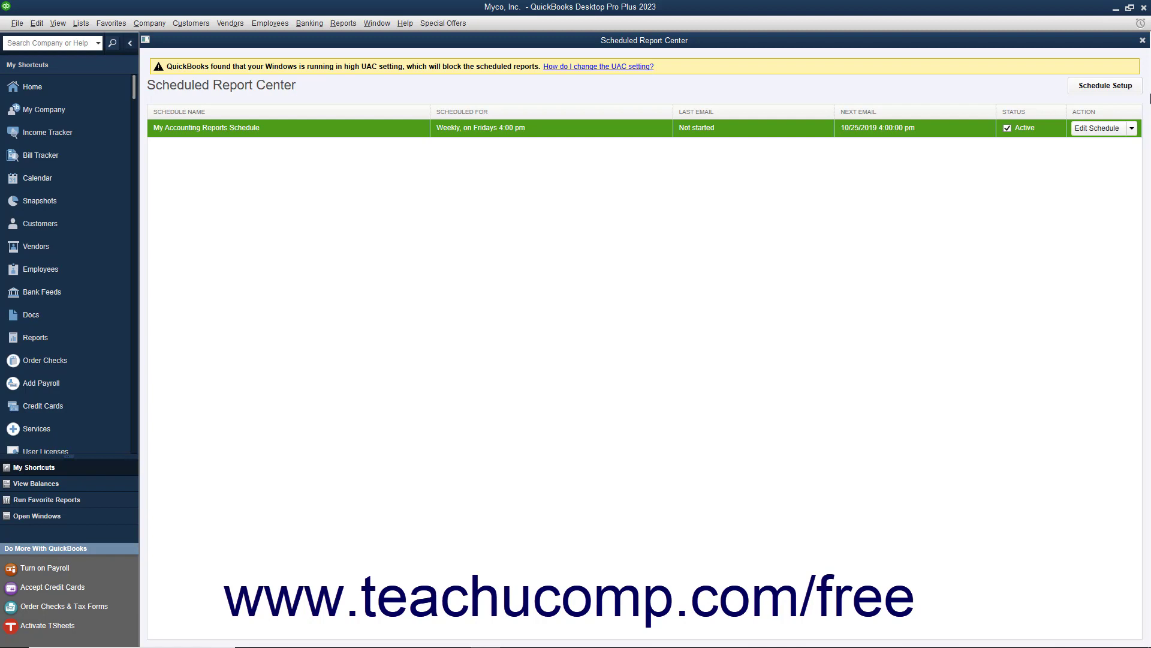
left_click(1127, 87)
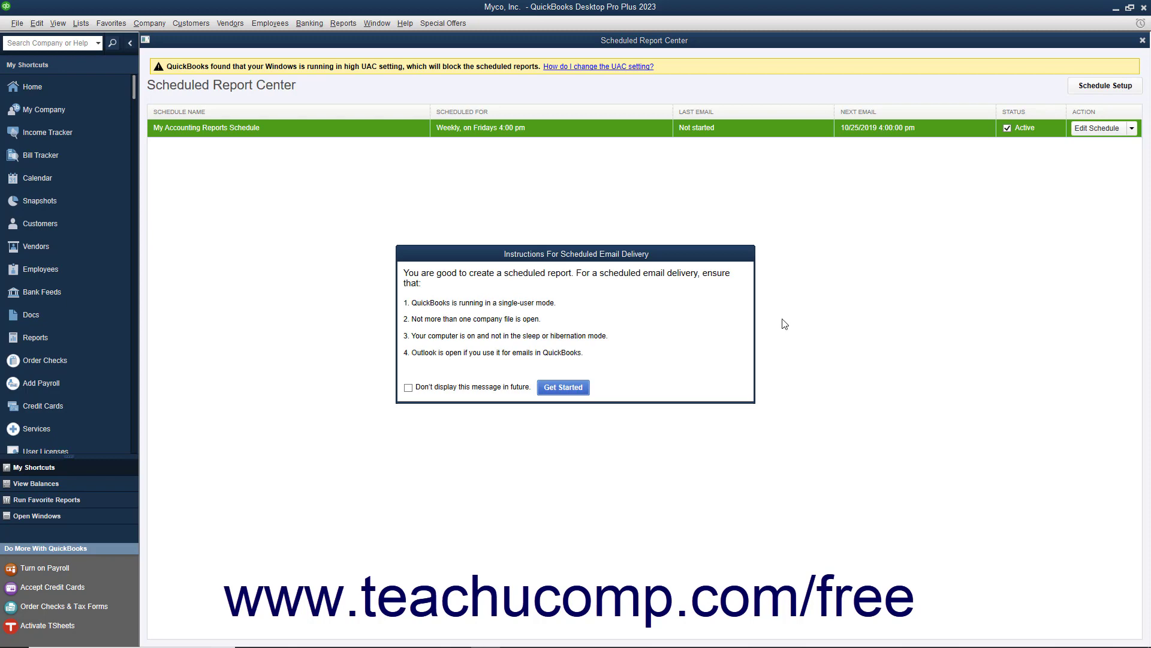
left_click(563, 388)
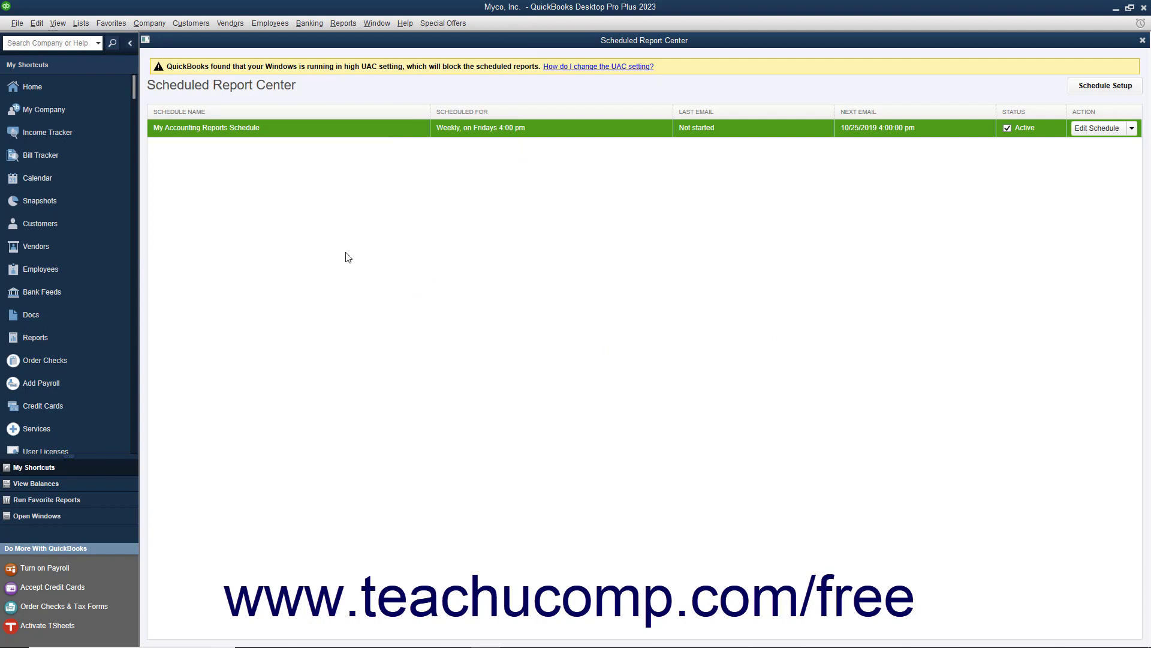
left_click(1086, 130)
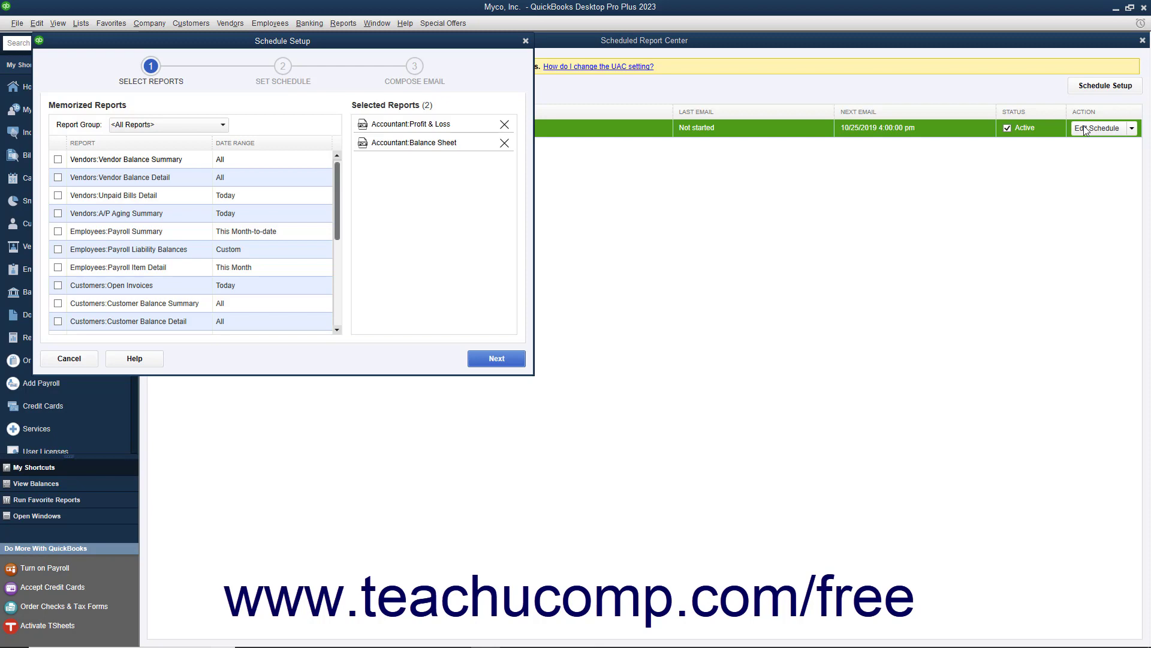
left_click(71, 358)
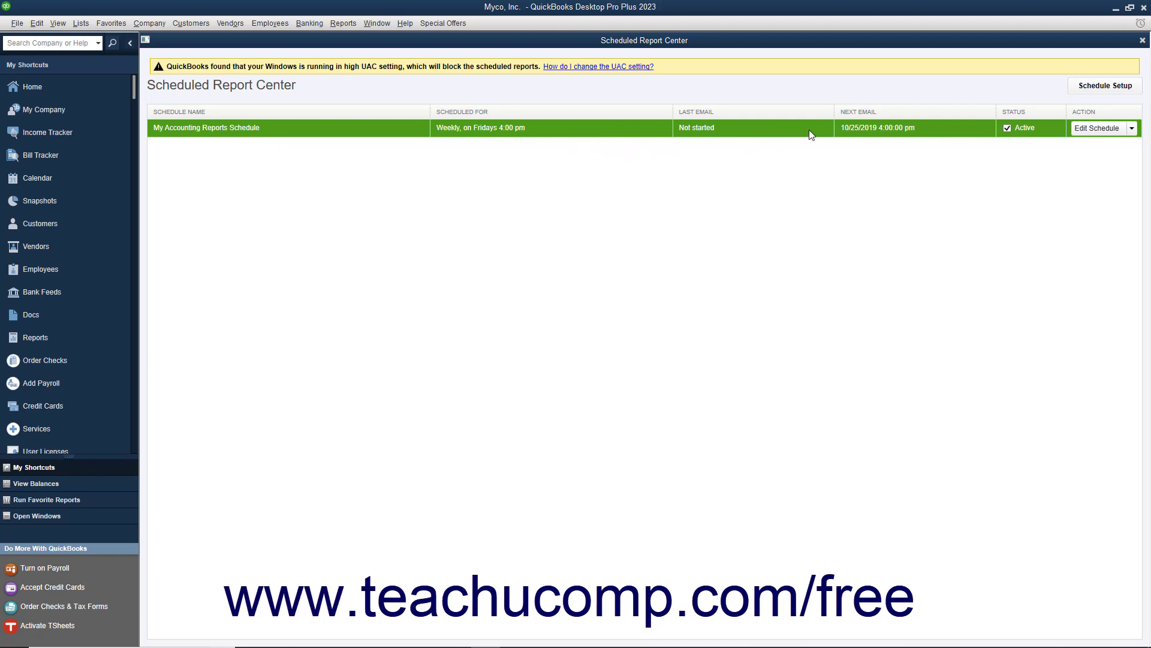
Delete My Accounting Reports Schedule from its Edit Schedule menu and confirm the deletion.
left_click(1131, 129)
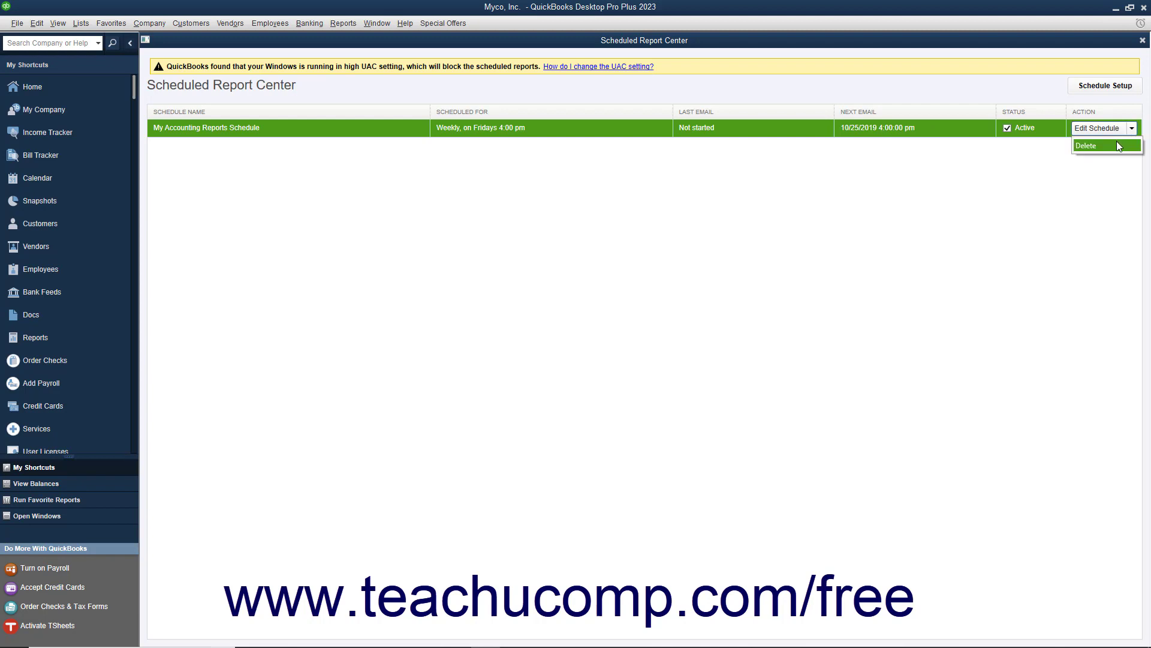
left_click(1117, 144)
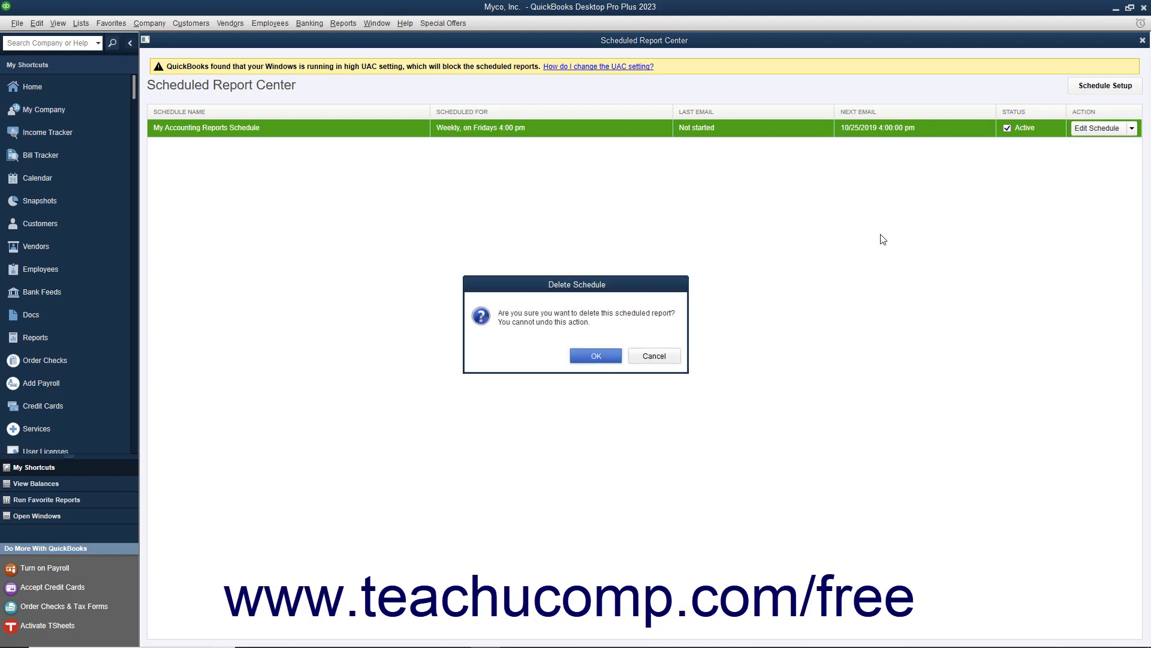
left_click(616, 359)
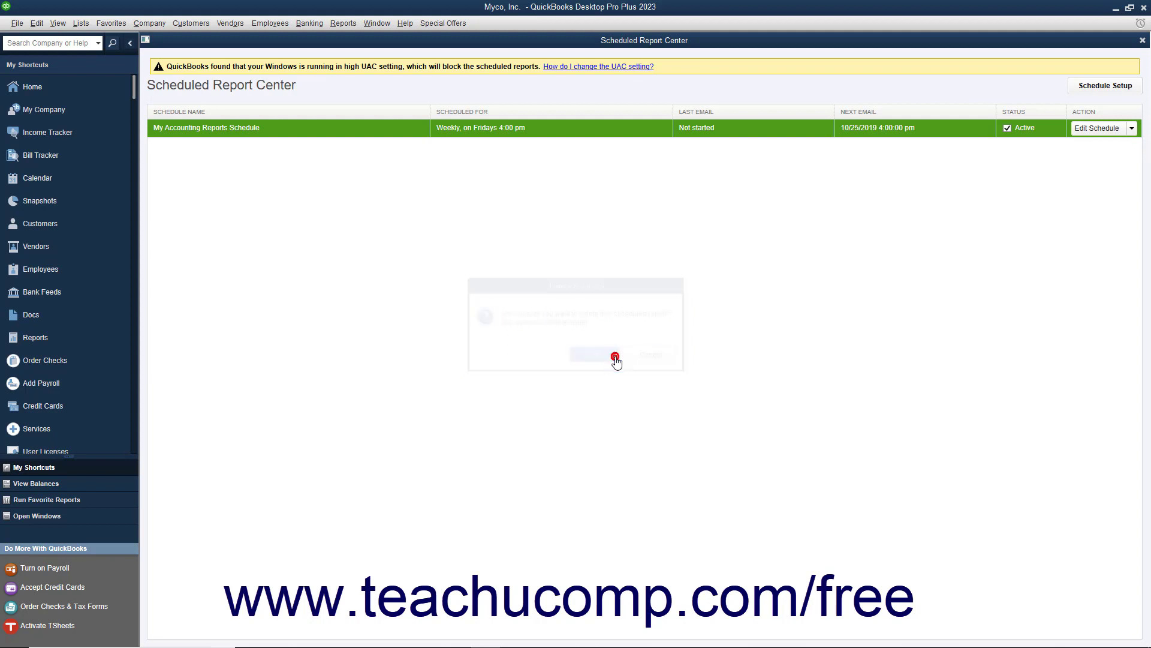